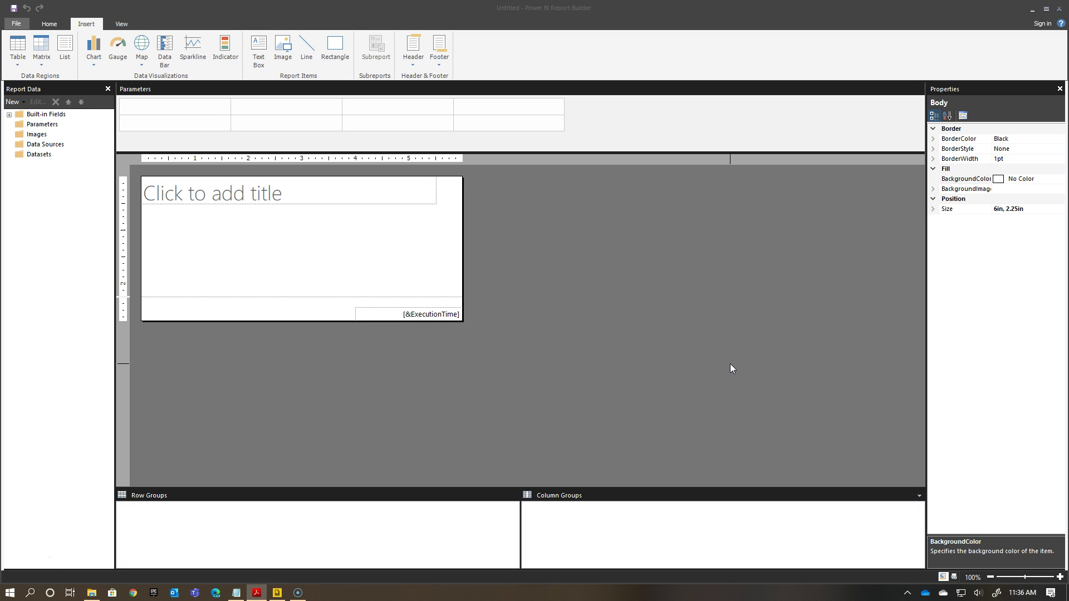
# Save the report on This PC's Desktop, renaming Untitled to 'Report Template' (.rdl)
pyautogui.click(47, 24)
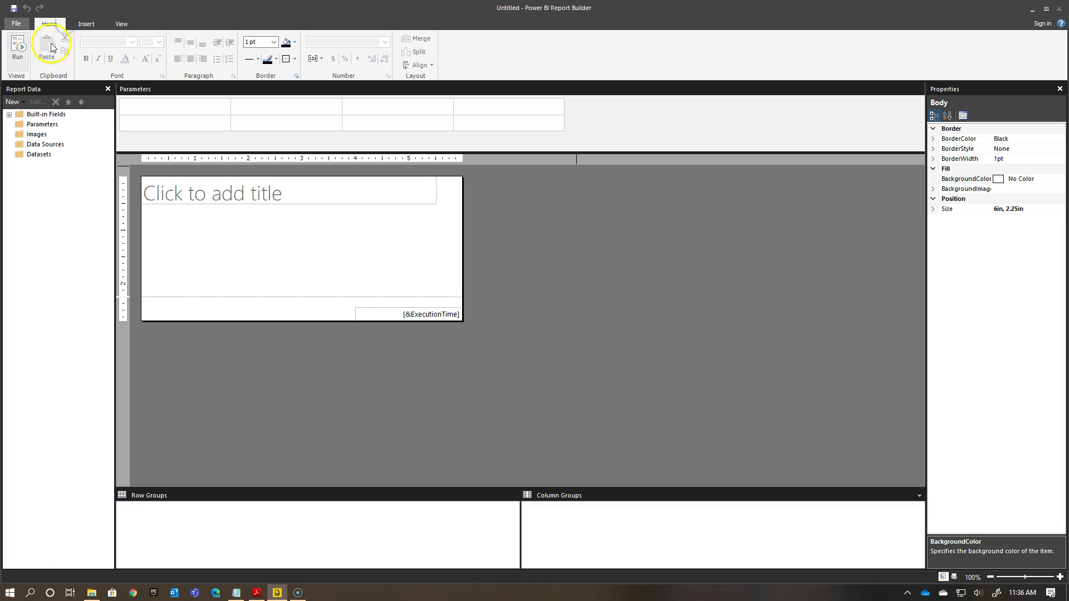
pyautogui.click(18, 24)
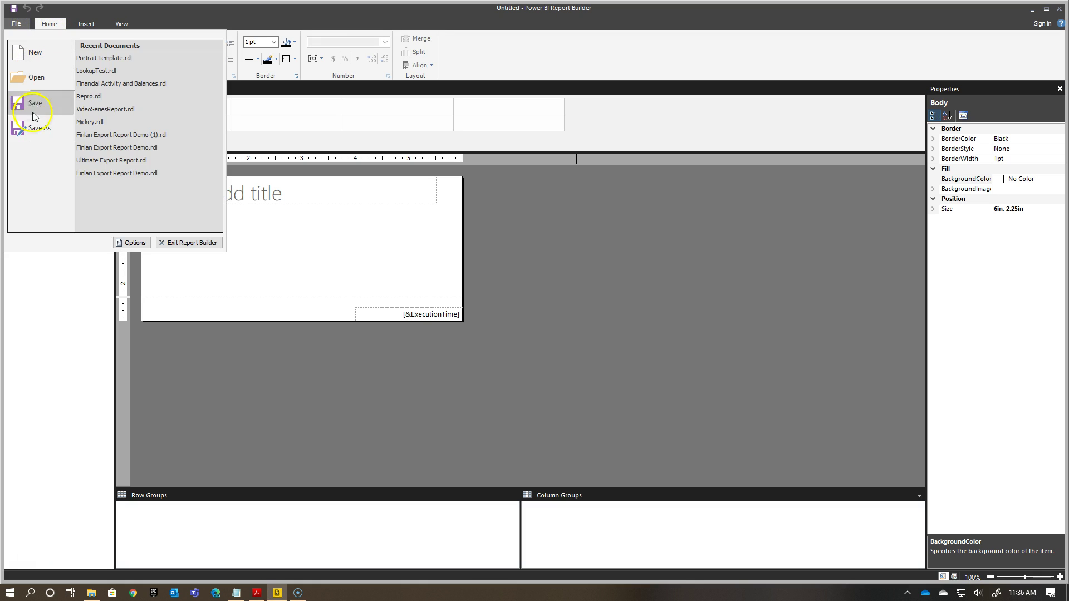
pyautogui.moveTo(35, 127)
pyautogui.click(110, 65)
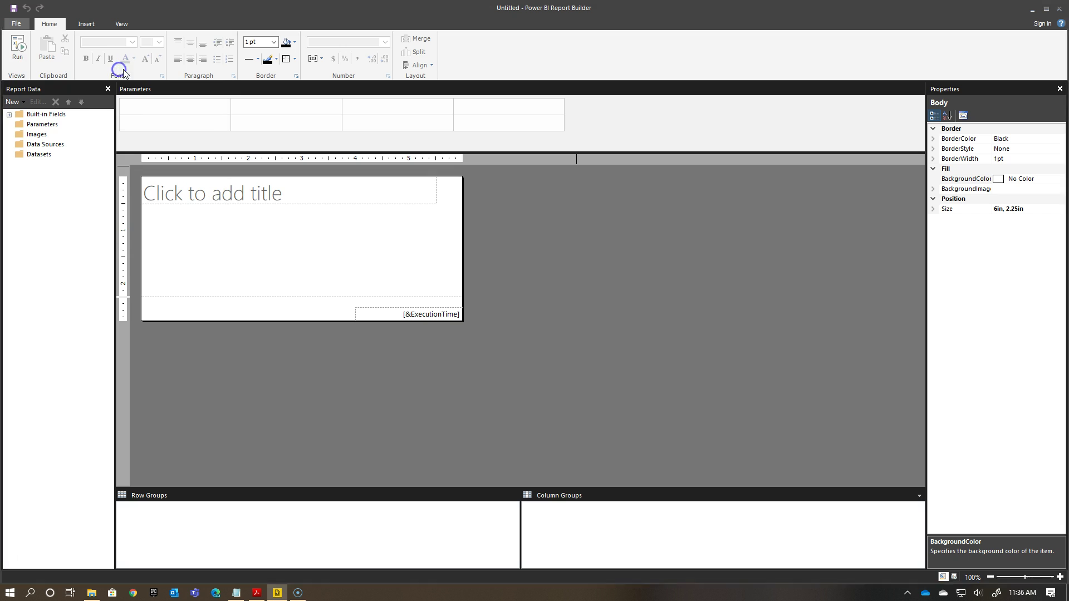
pyautogui.click(378, 216)
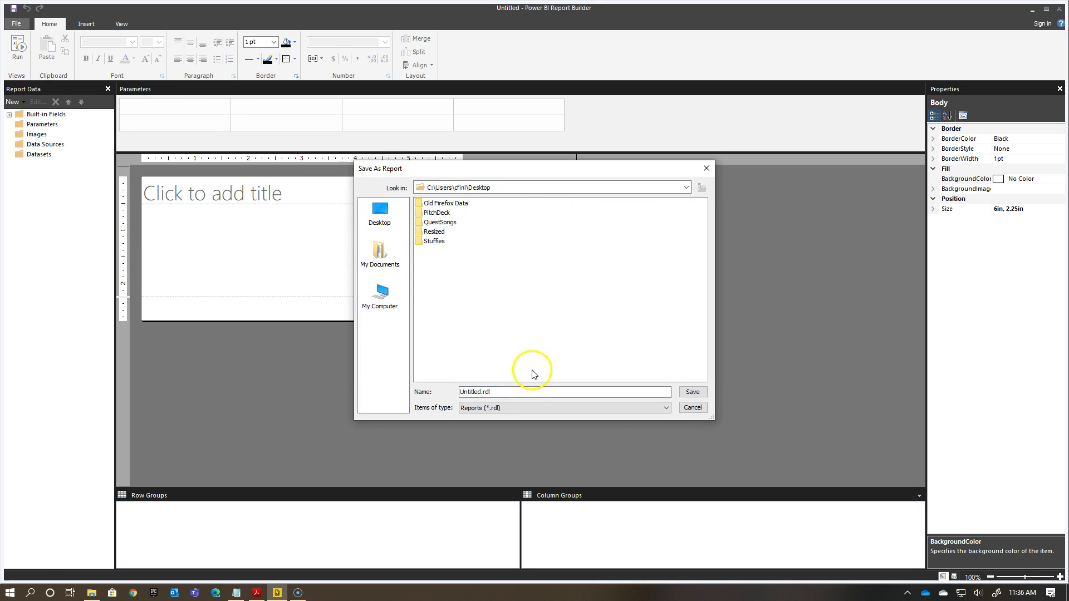
pyautogui.click(478, 391)
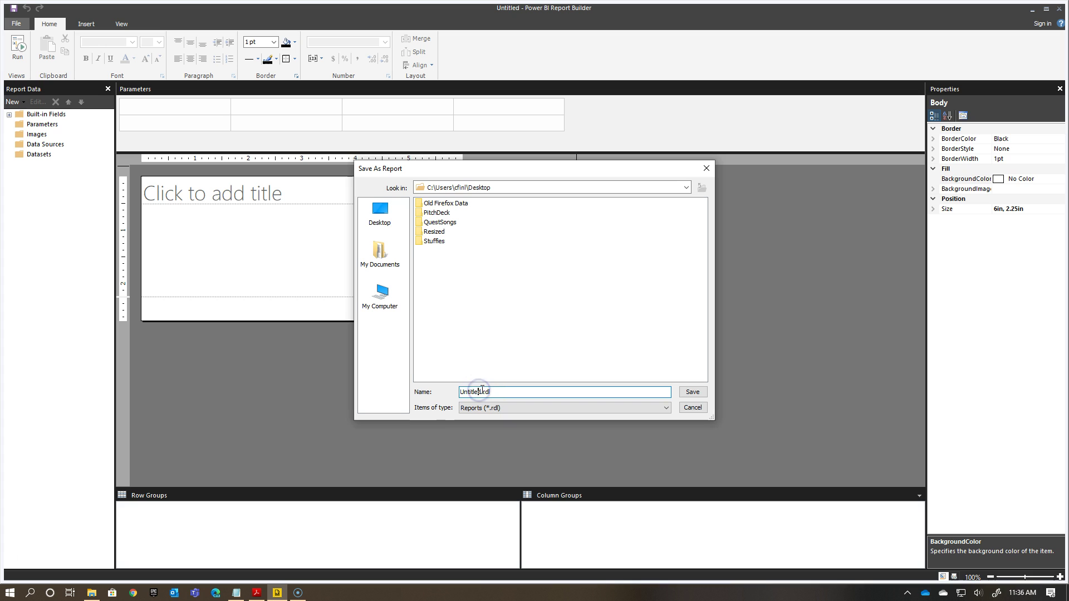
pyautogui.moveTo(479, 392); pyautogui.dragTo(443, 394)
pyautogui.write('Report Te')
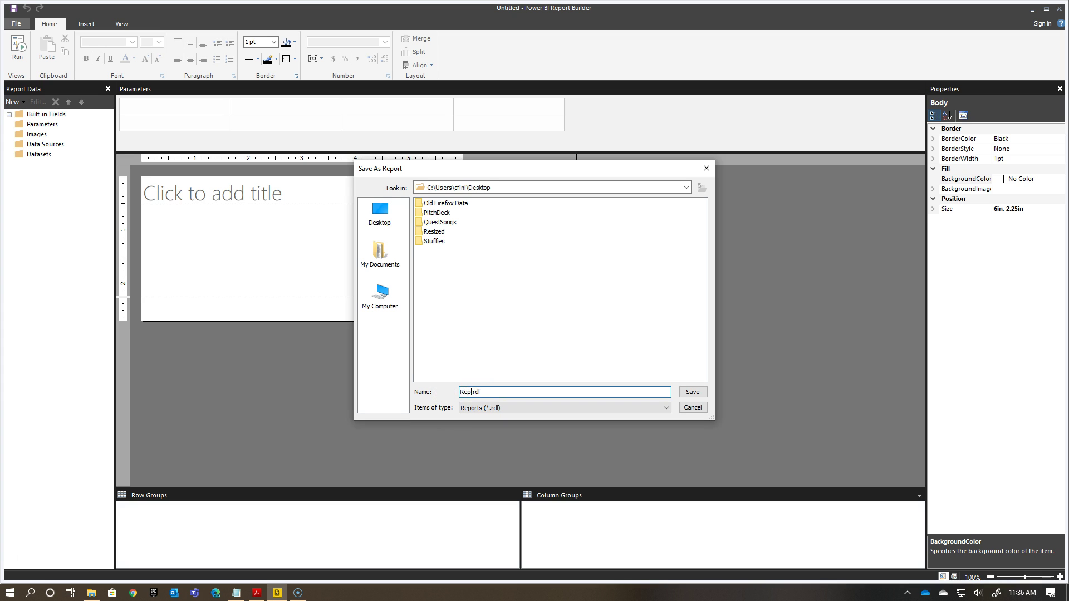
pyautogui.write('mplate')
pyautogui.click(693, 391)
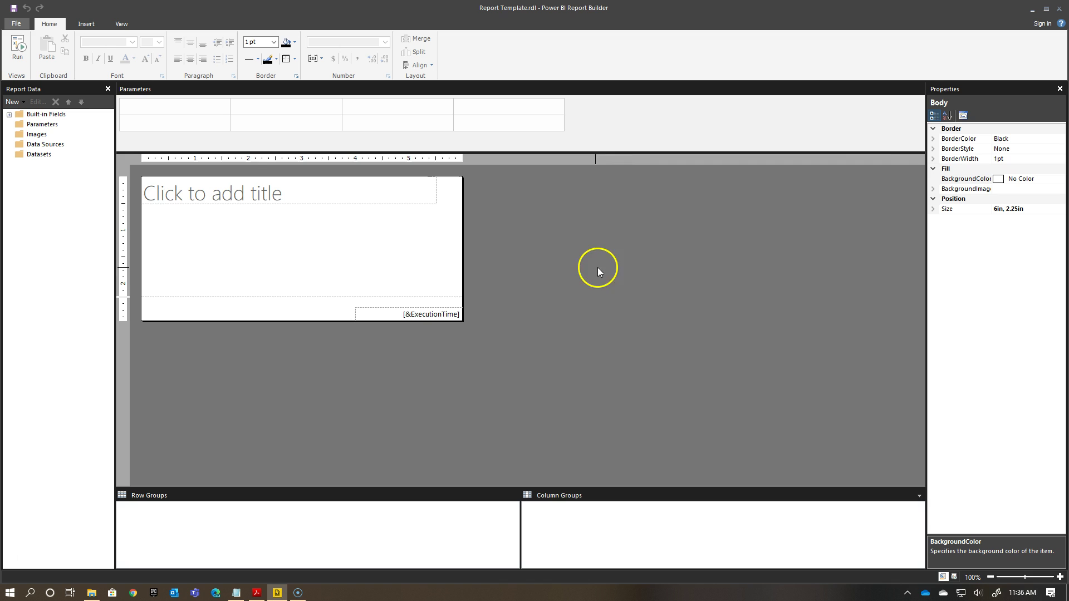
# In Report Properties page setup, enter 0.5 in for the left, right, top and bottom margins
pyautogui.rightClick(612, 267)
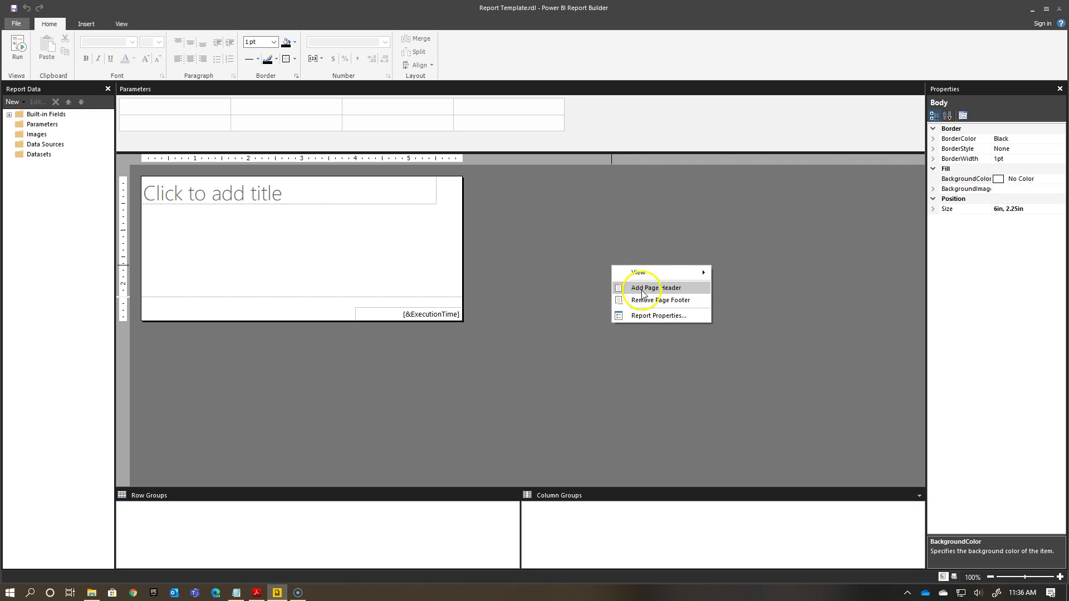
pyautogui.click(644, 316)
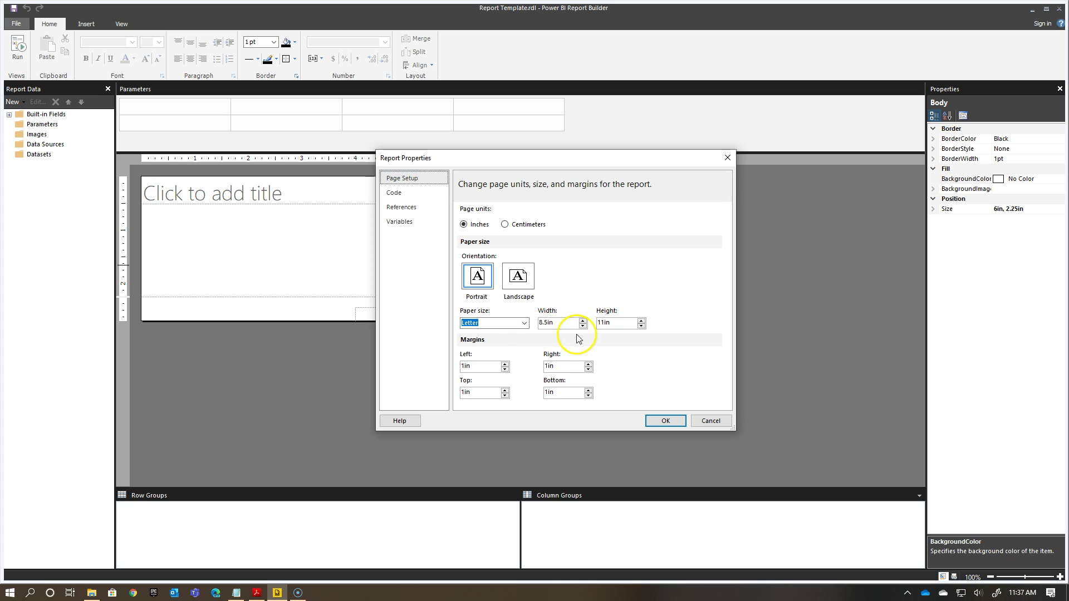
pyautogui.click(481, 366)
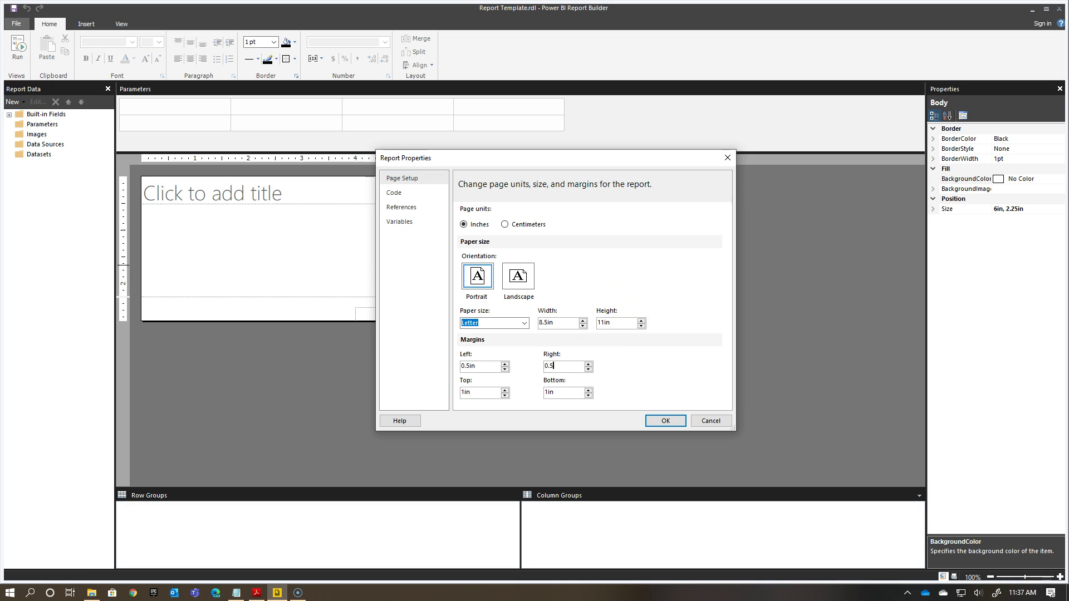
pyautogui.click(471, 392)
pyautogui.click(548, 393)
pyautogui.write('0.5')
pyautogui.moveTo(510, 168); pyautogui.dragTo(488, 233)
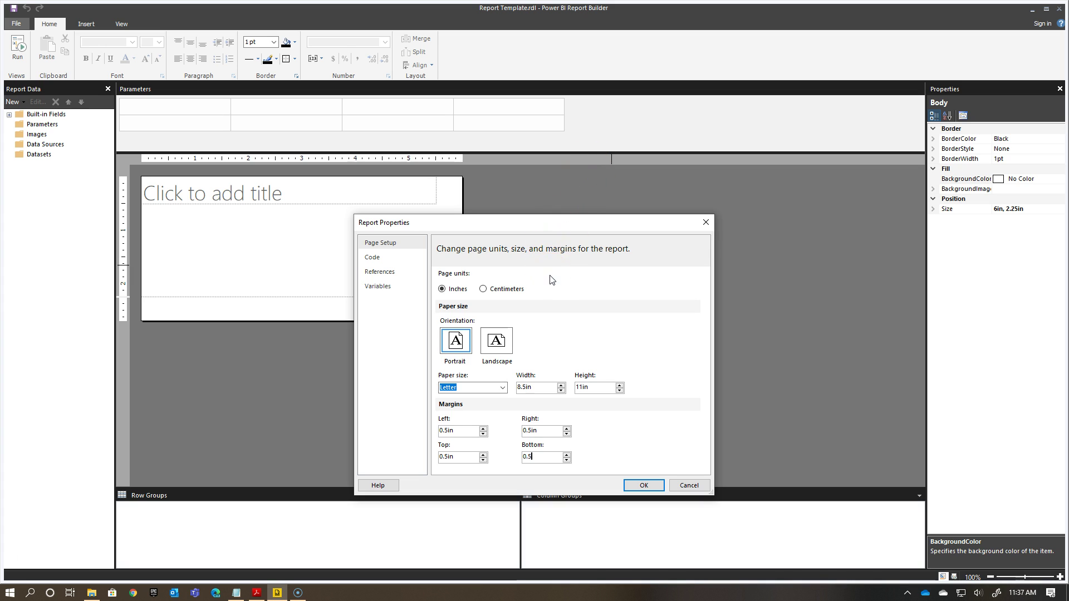
pyautogui.click(584, 283)
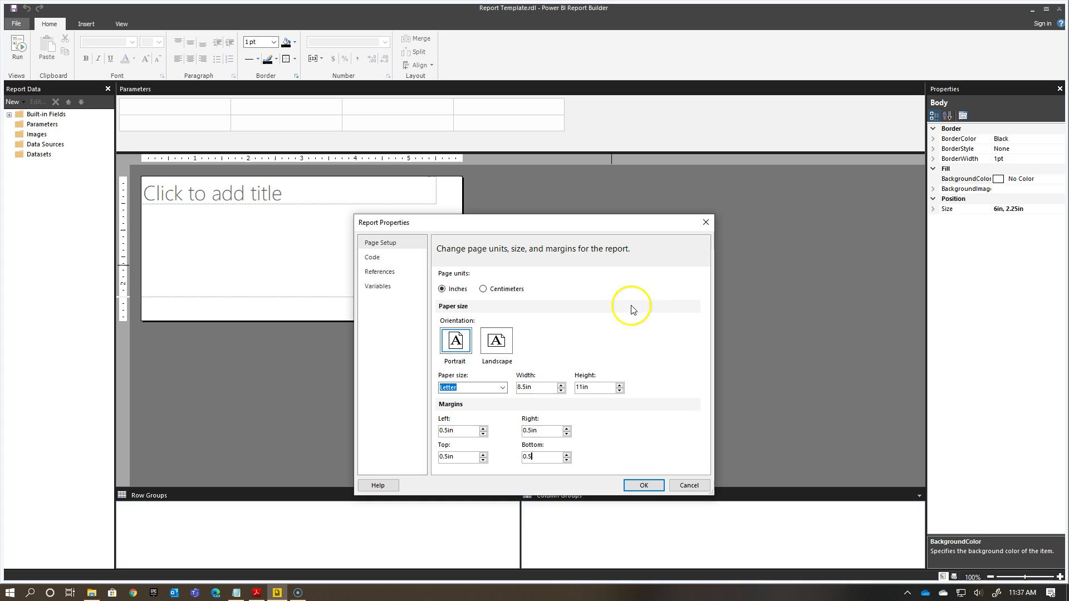
# Confirm the 0.5 in margins and size the report body to 7.5 in wide by 2 in tall
pyautogui.click(642, 487)
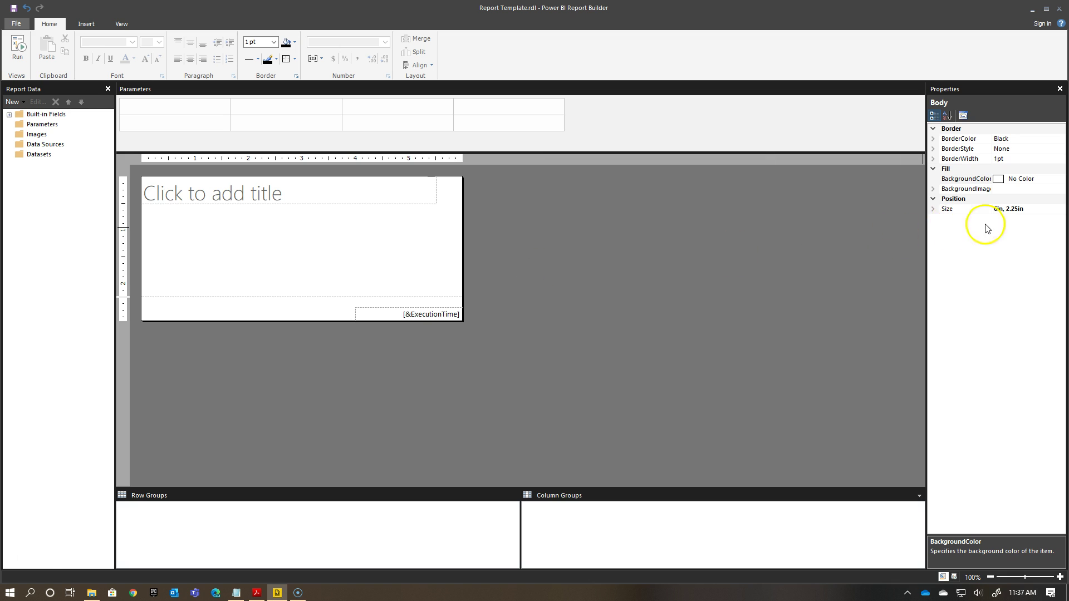
pyautogui.click(933, 210)
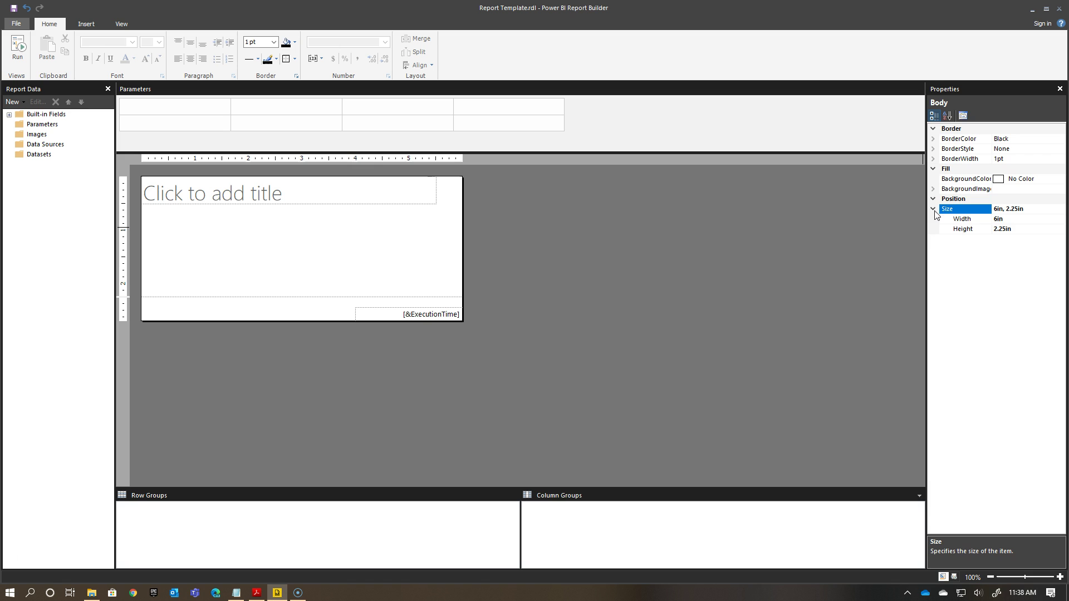
pyautogui.click(999, 218)
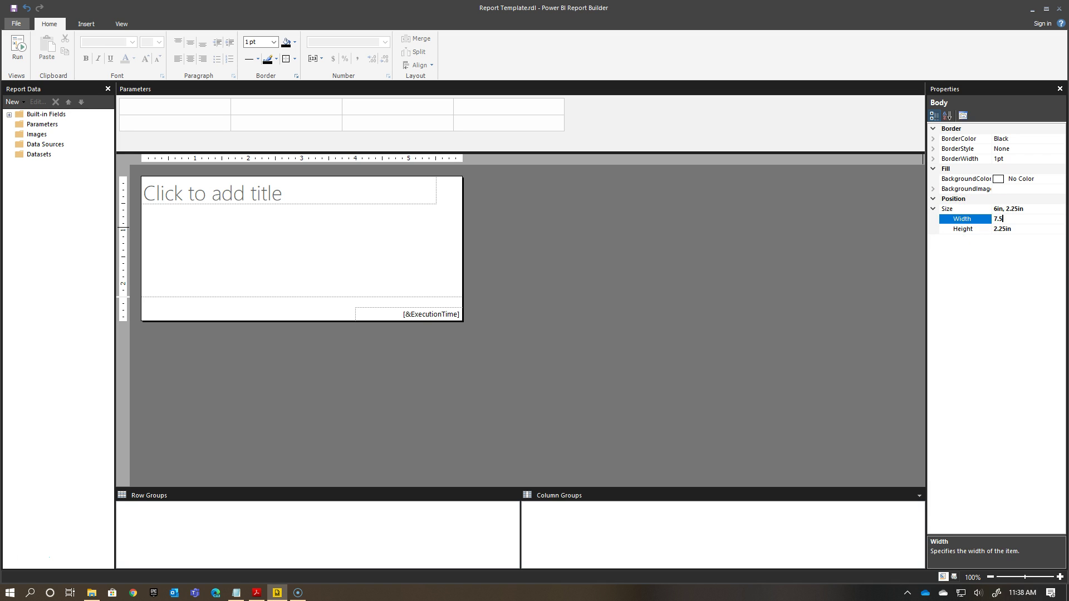
pyautogui.click(1008, 229)
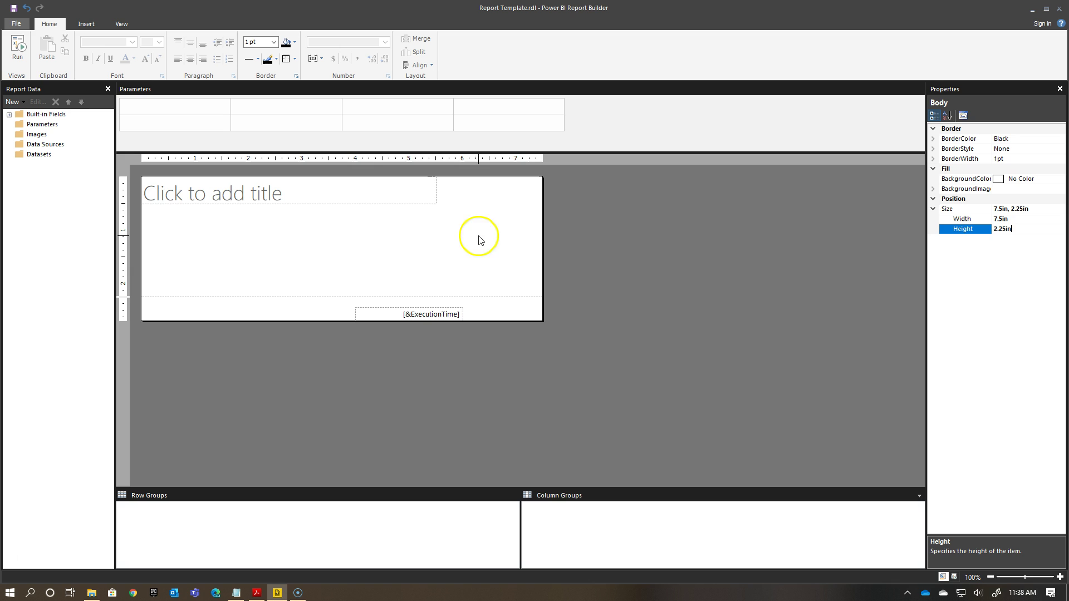
pyautogui.click(1019, 229)
pyautogui.press('Return')
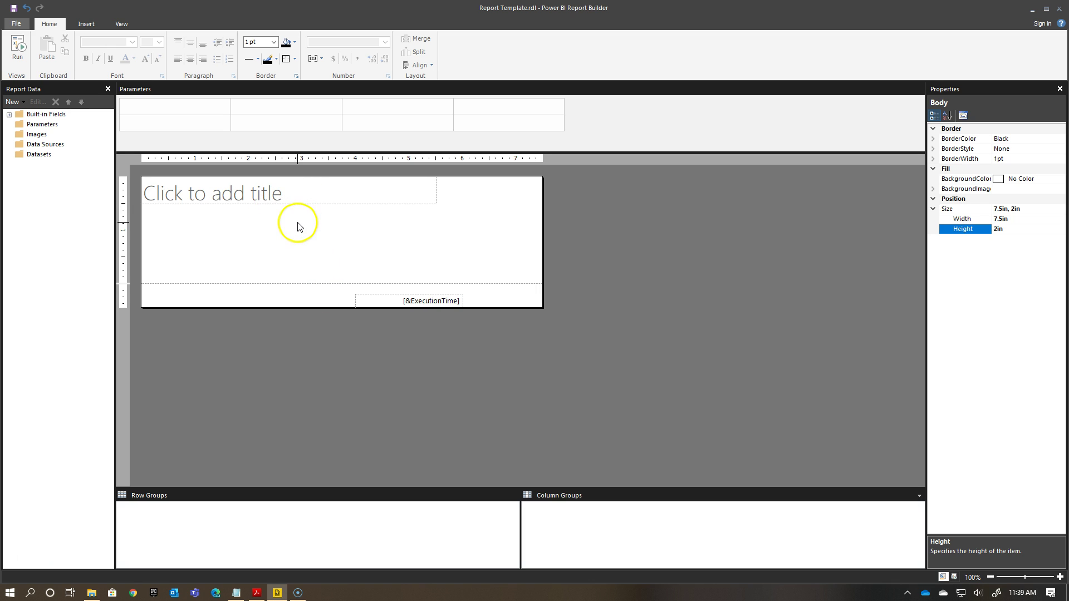
# Add a page header to the report and check its properties
pyautogui.rightClick(587, 218)
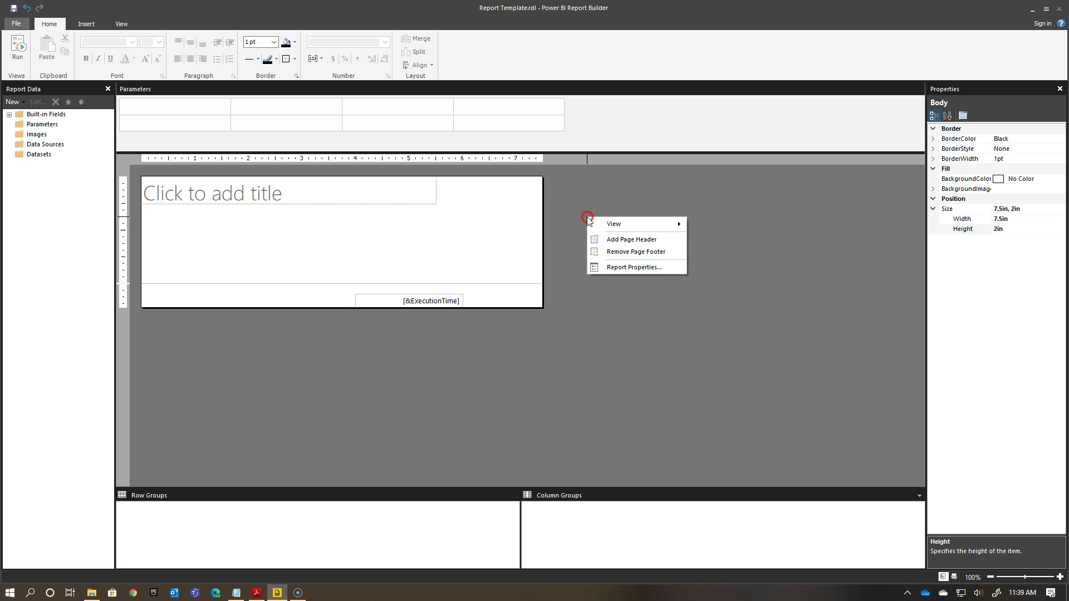
pyautogui.click(611, 240)
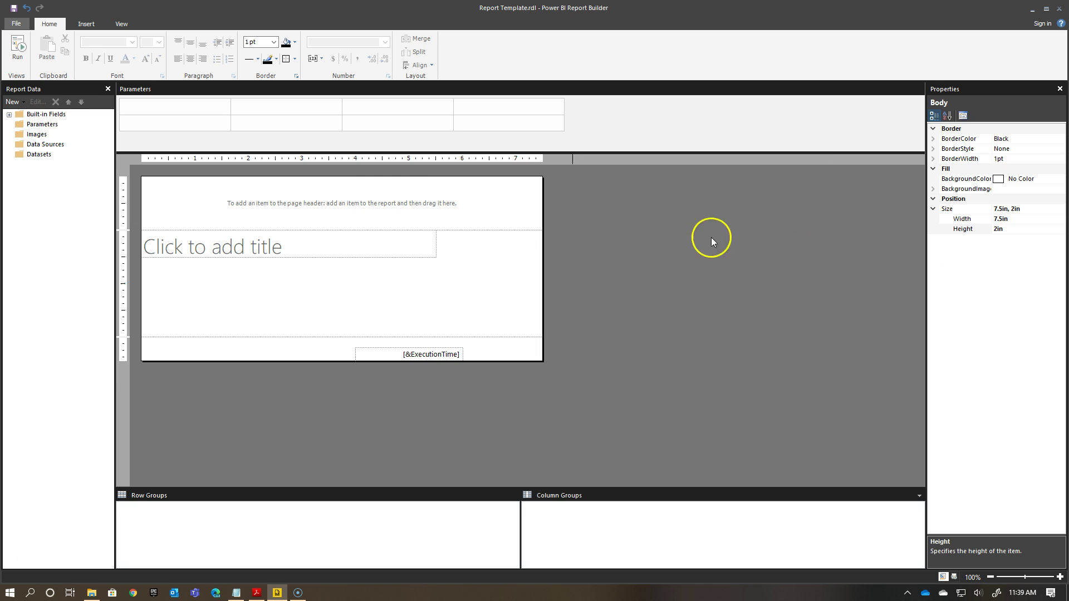
pyautogui.click(358, 191)
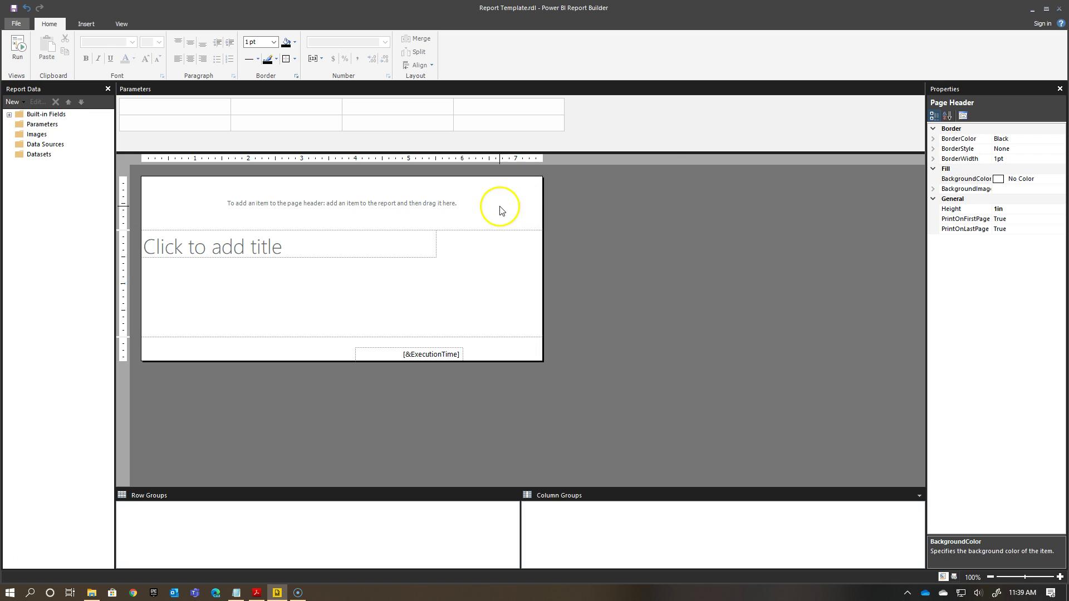
pyautogui.click(599, 257)
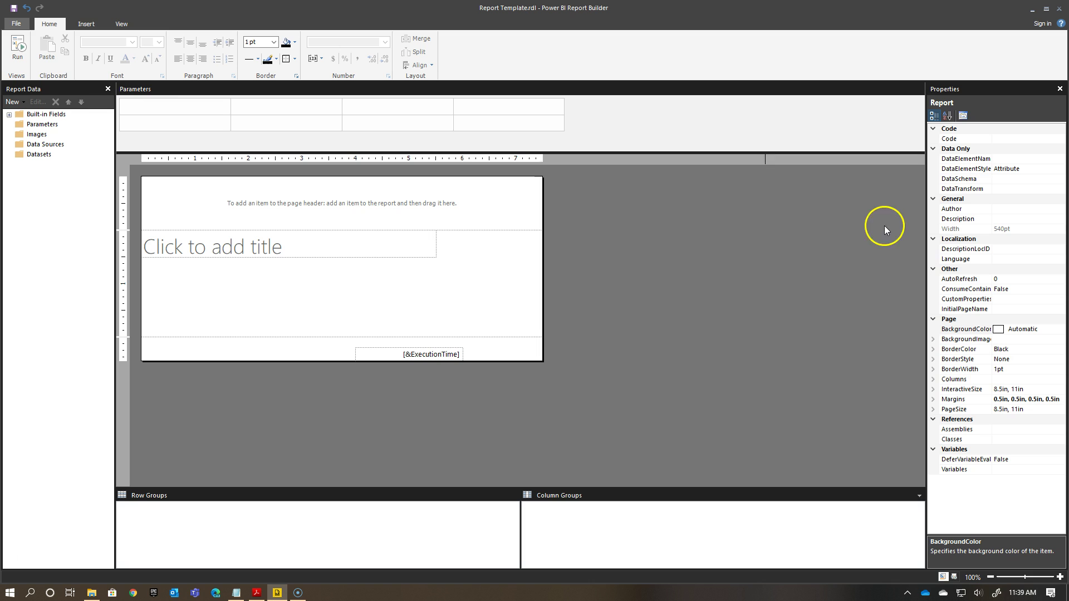
# After checking the body, title and header properties, set the page footer height to 0.5 in
pyautogui.click(122, 24)
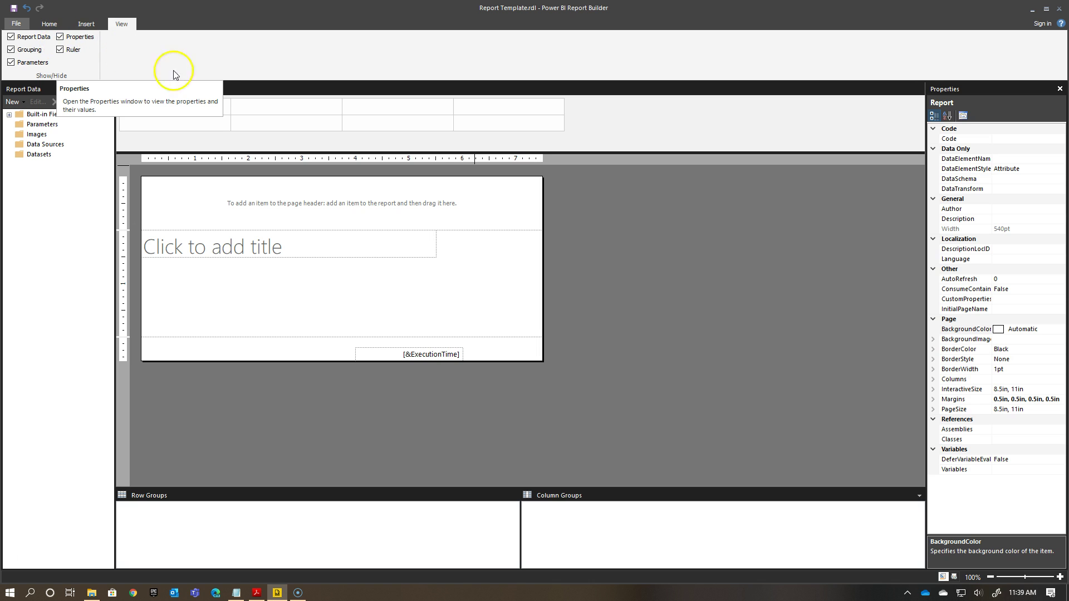
pyautogui.click(512, 356)
pyautogui.click(470, 270)
pyautogui.click(383, 247)
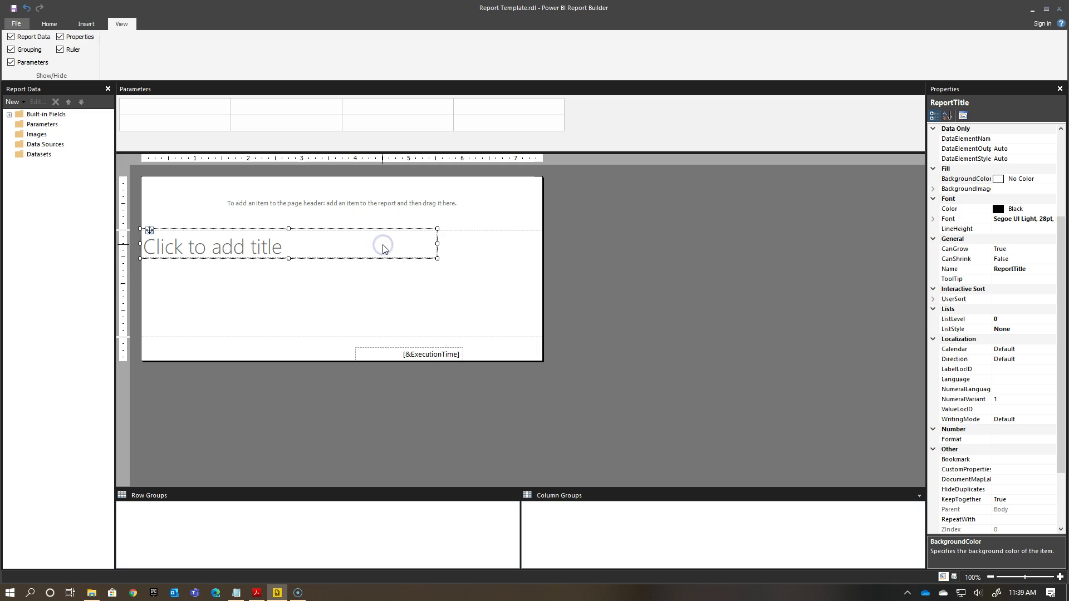
pyautogui.click(460, 257)
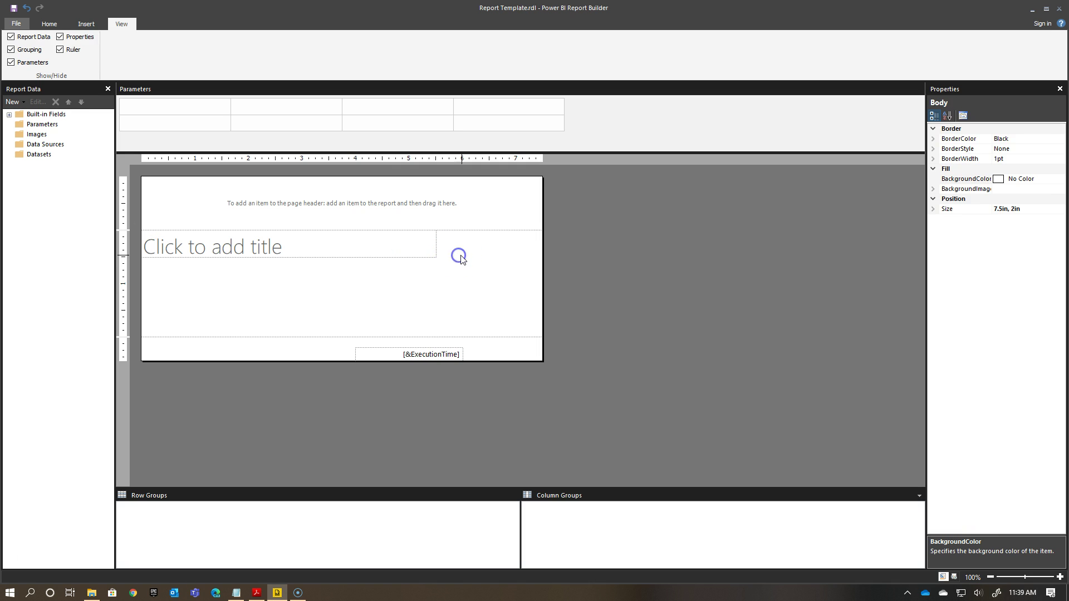
pyautogui.click(649, 223)
pyautogui.click(500, 221)
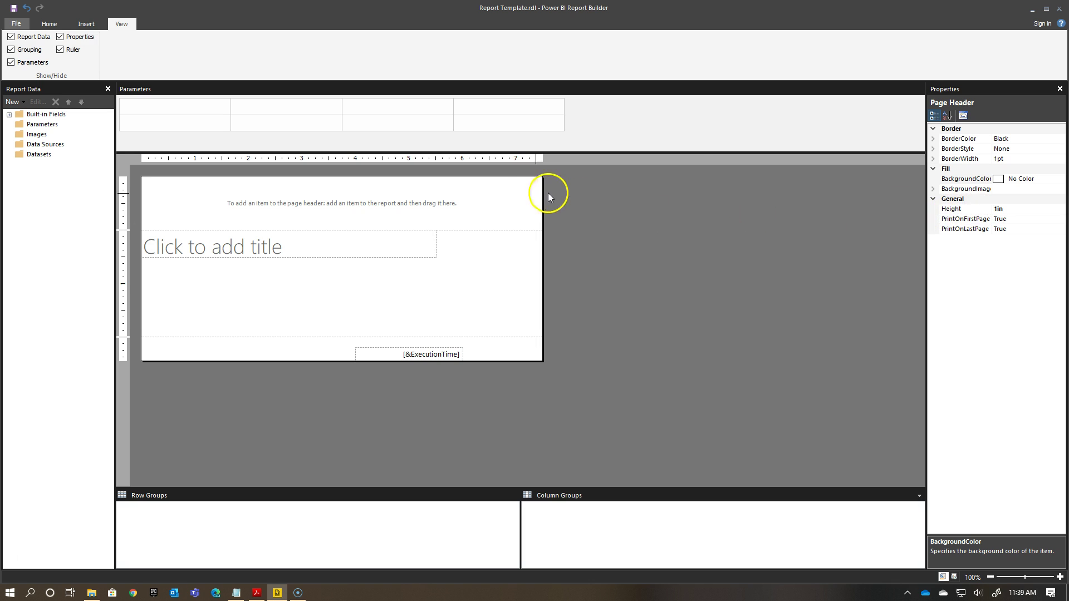
pyautogui.click(508, 348)
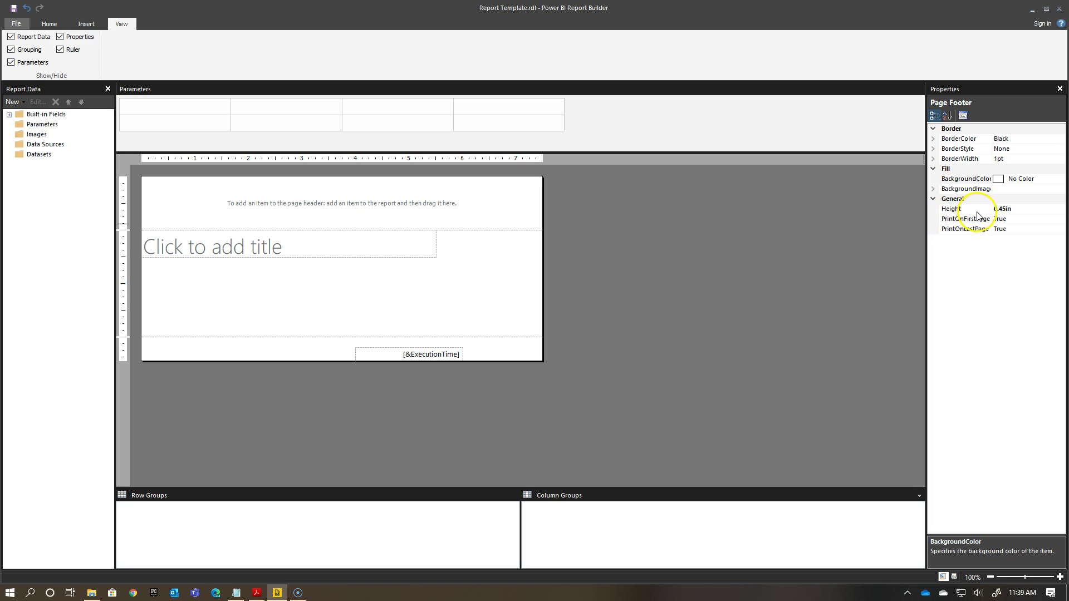
pyautogui.click(1020, 210)
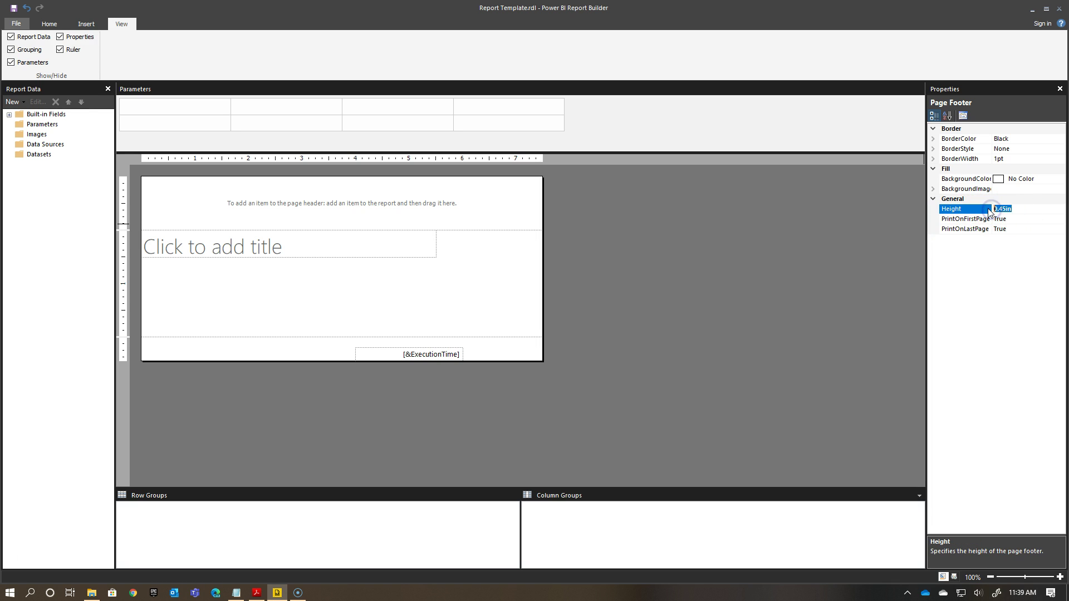
pyautogui.click(799, 257)
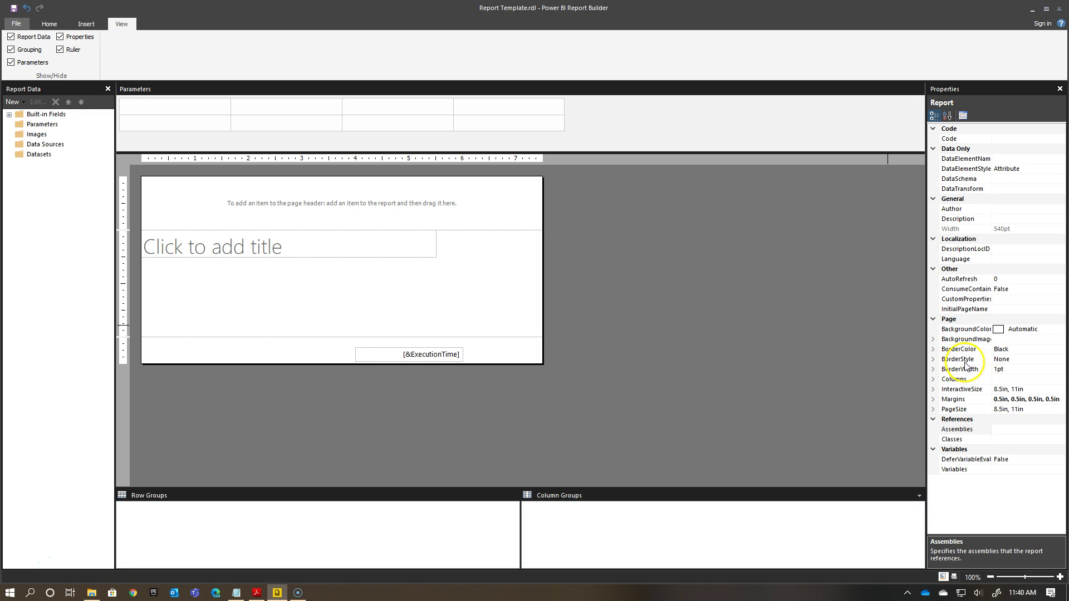
# Drag the title textbox into the page header and set its Location to 0in, 0in
pyautogui.click(291, 256)
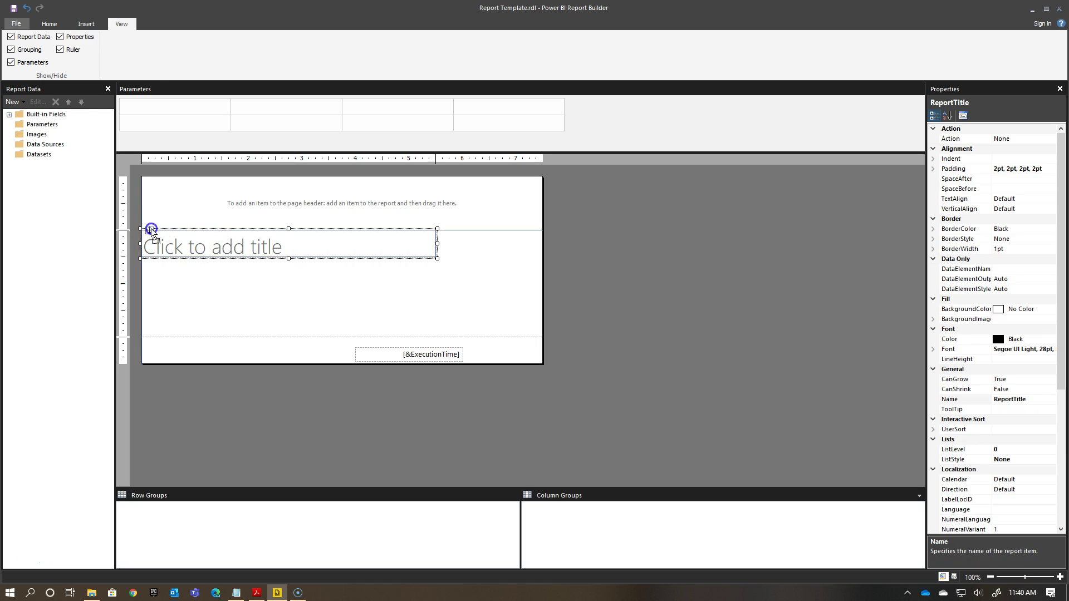
pyautogui.moveTo(152, 228); pyautogui.dragTo(159, 184)
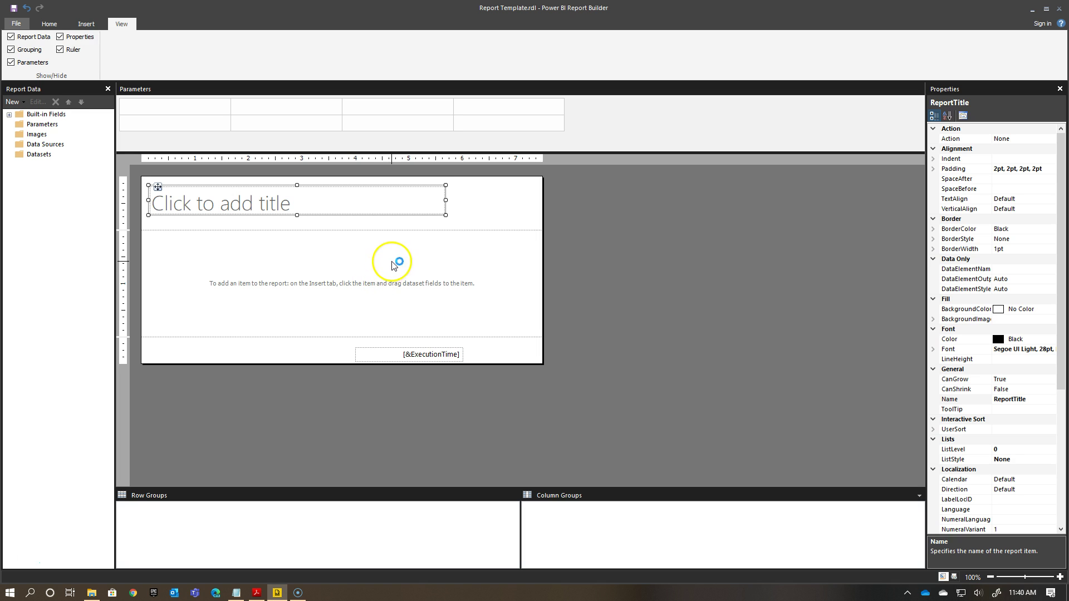
pyautogui.scroll(-7, 1027, 329)
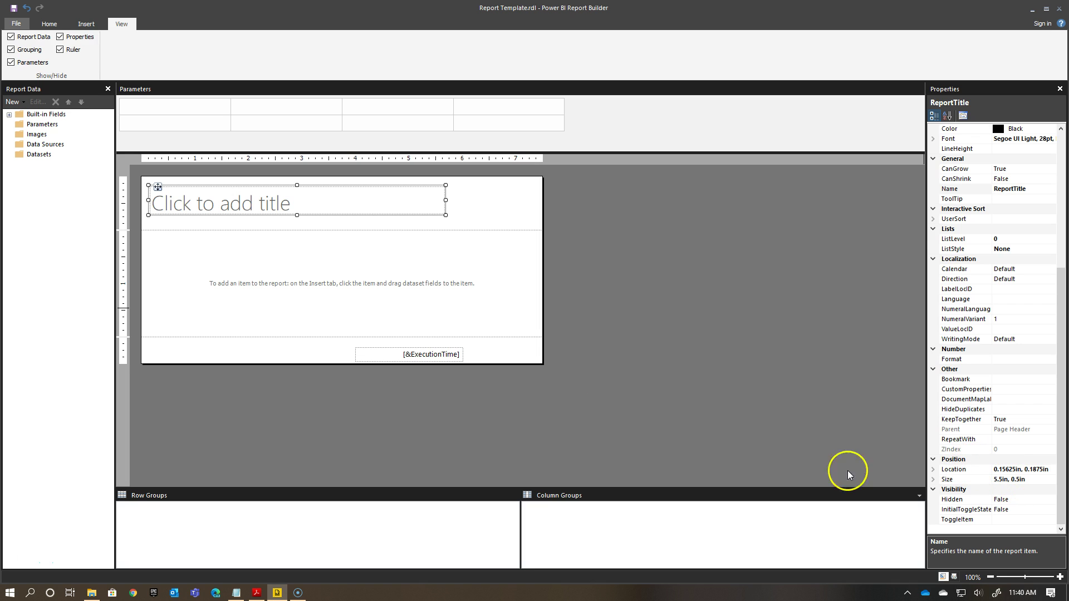
pyautogui.click(1011, 469)
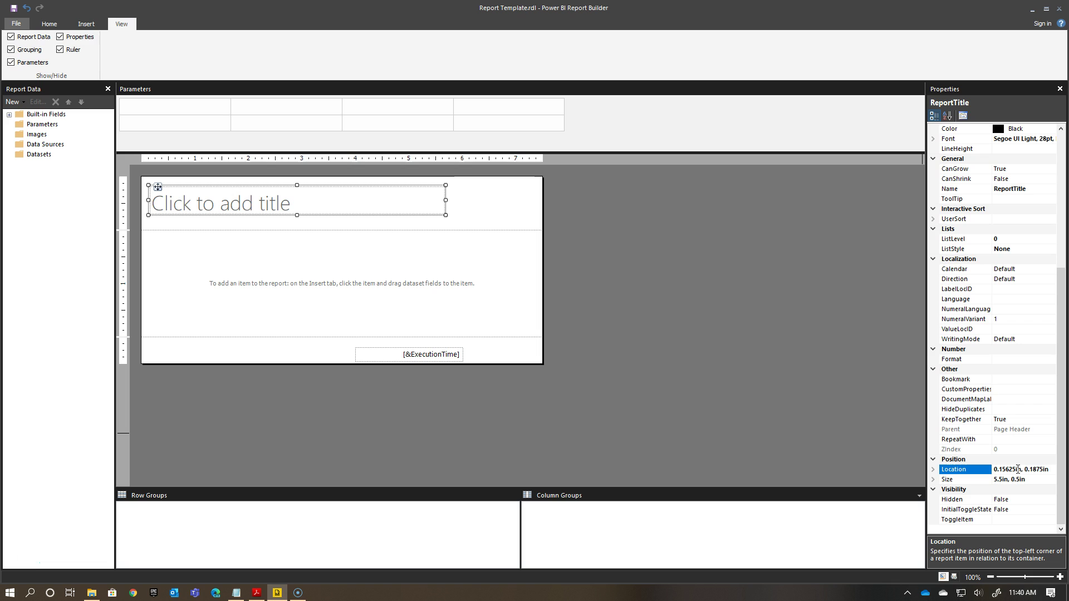
pyautogui.moveTo(1014, 469); pyautogui.dragTo(999, 470)
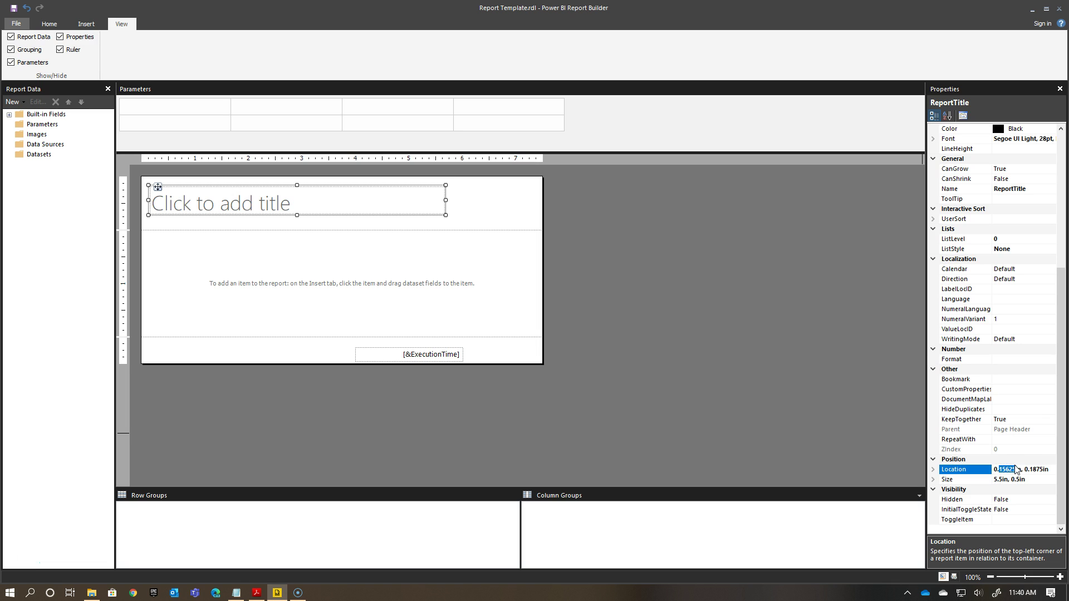
pyautogui.write('0')
pyautogui.click(1023, 474)
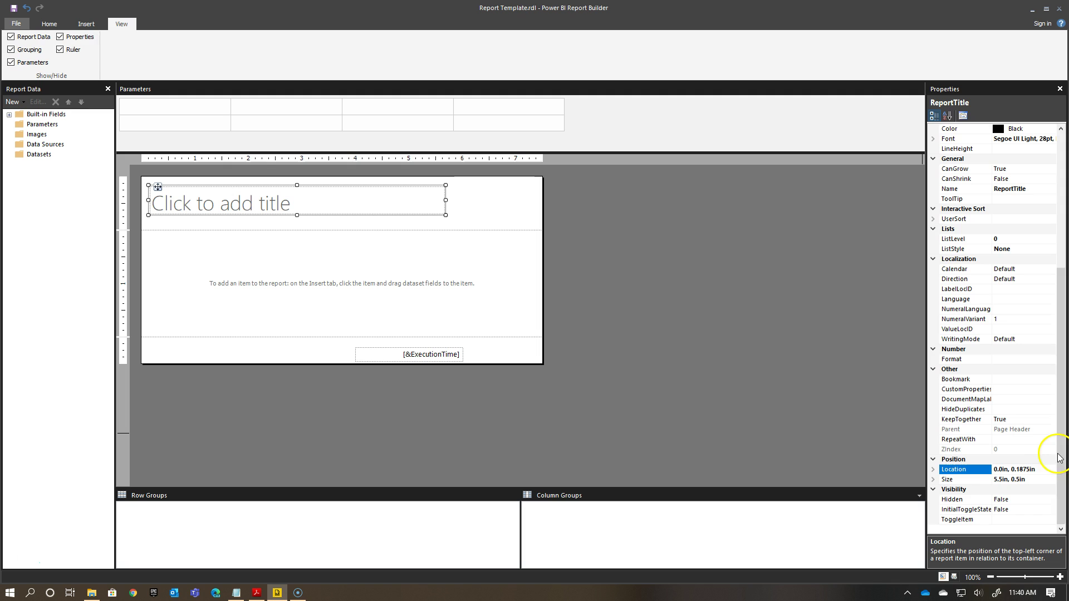
pyautogui.click(1025, 469)
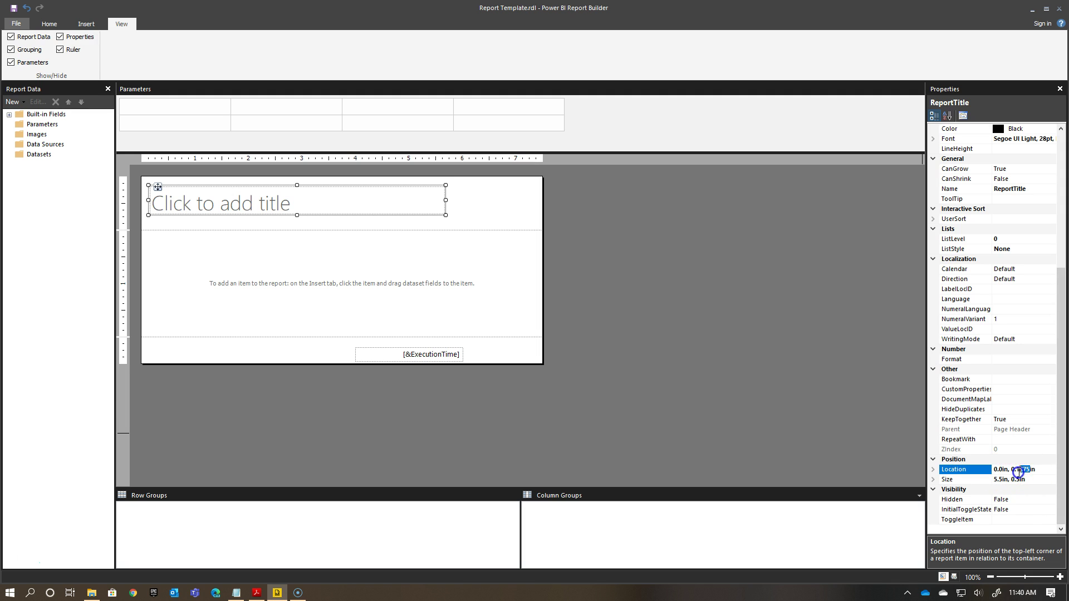
pyautogui.write('0')
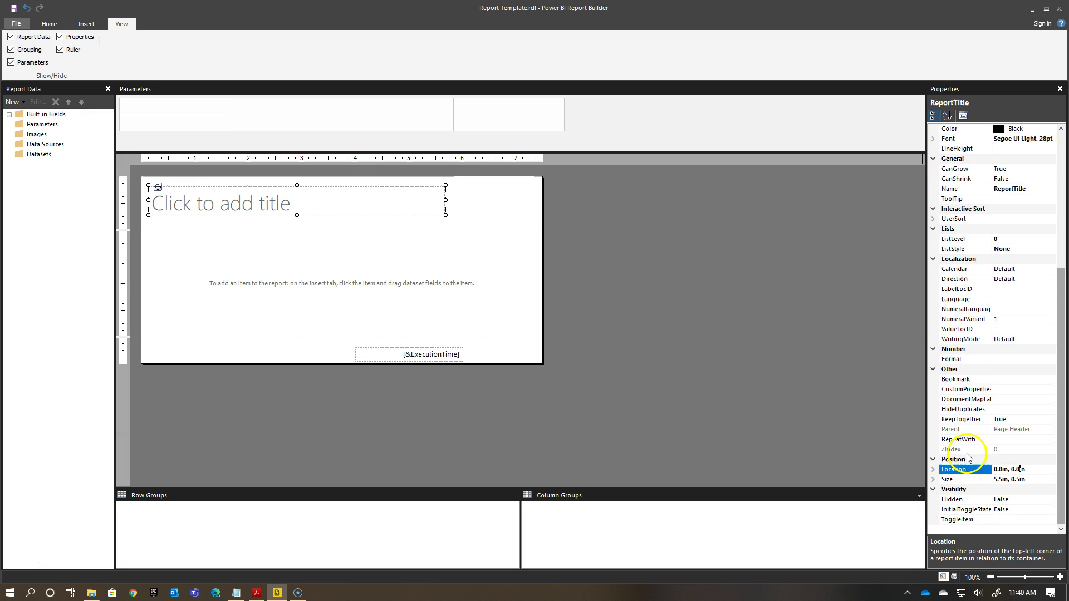
pyautogui.click(830, 439)
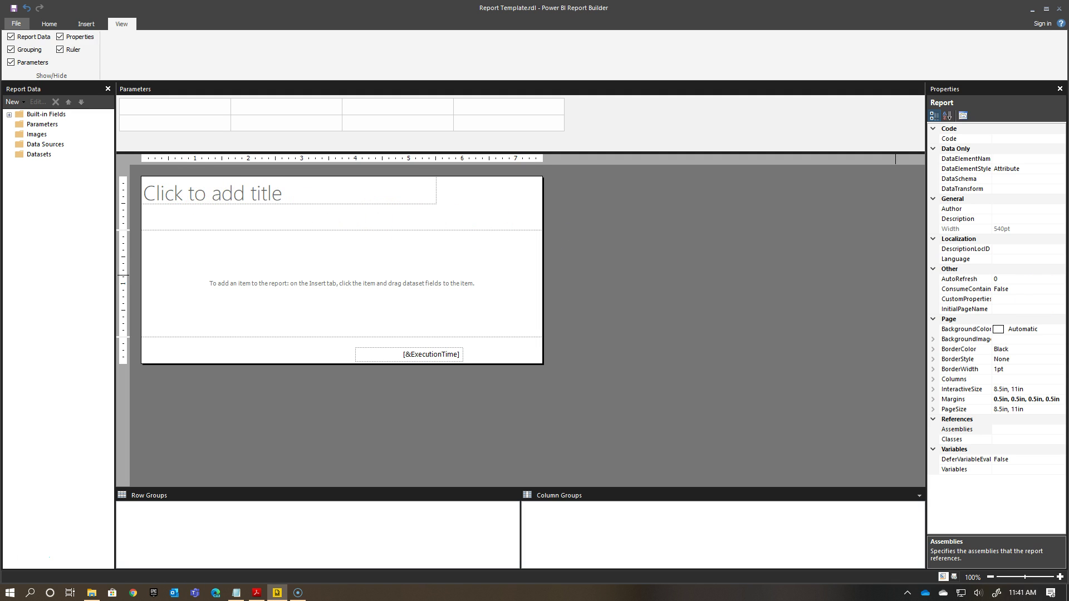
# Widen the report title textbox to 6.5 in
pyautogui.click(400, 203)
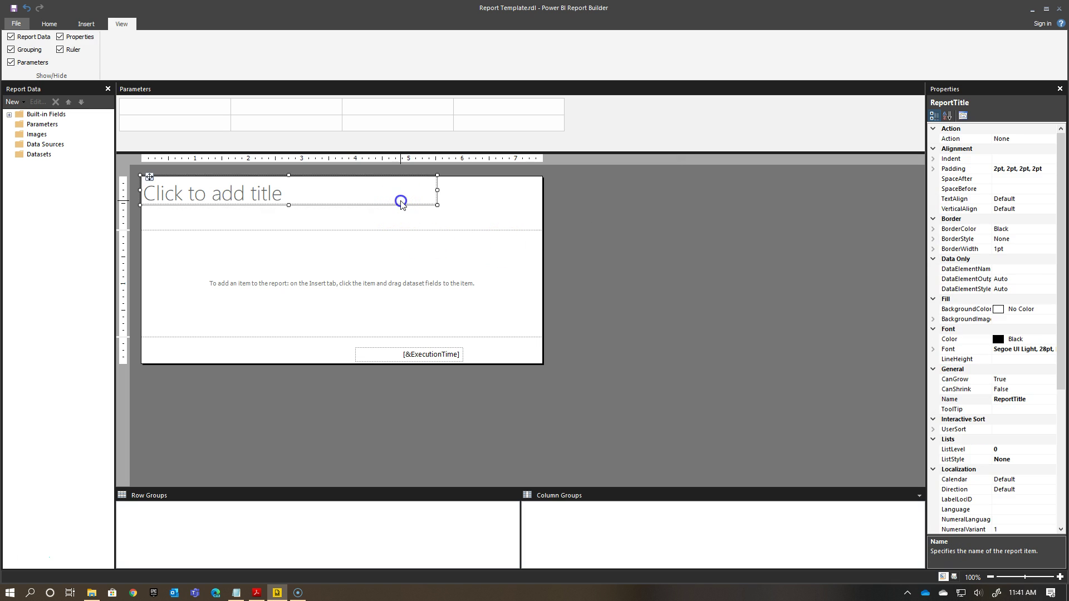
pyautogui.scroll(-4, 1049, 321)
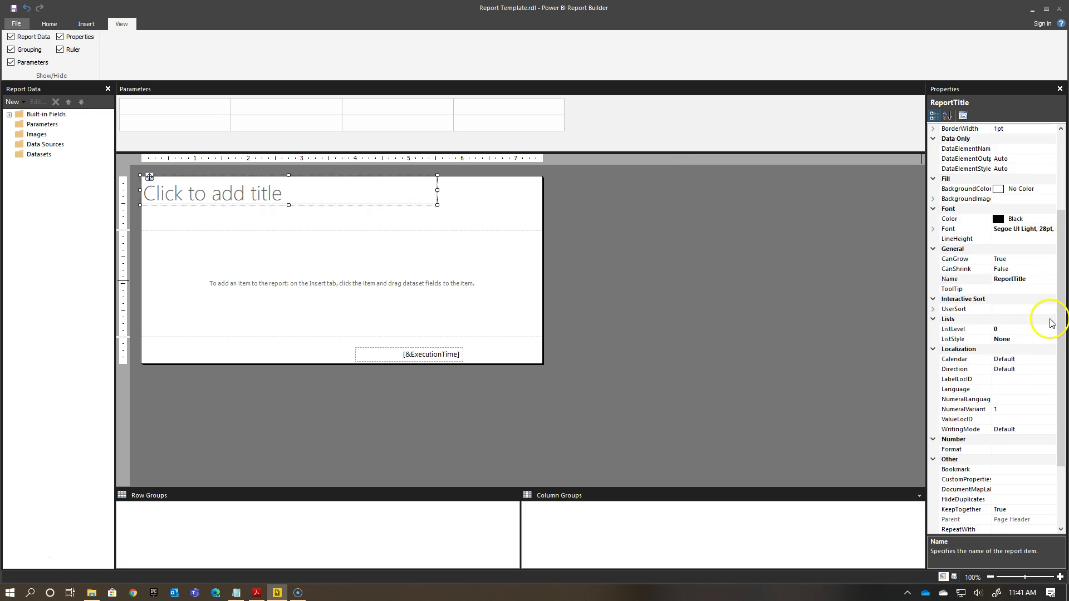
pyautogui.scroll(-3, 1049, 322)
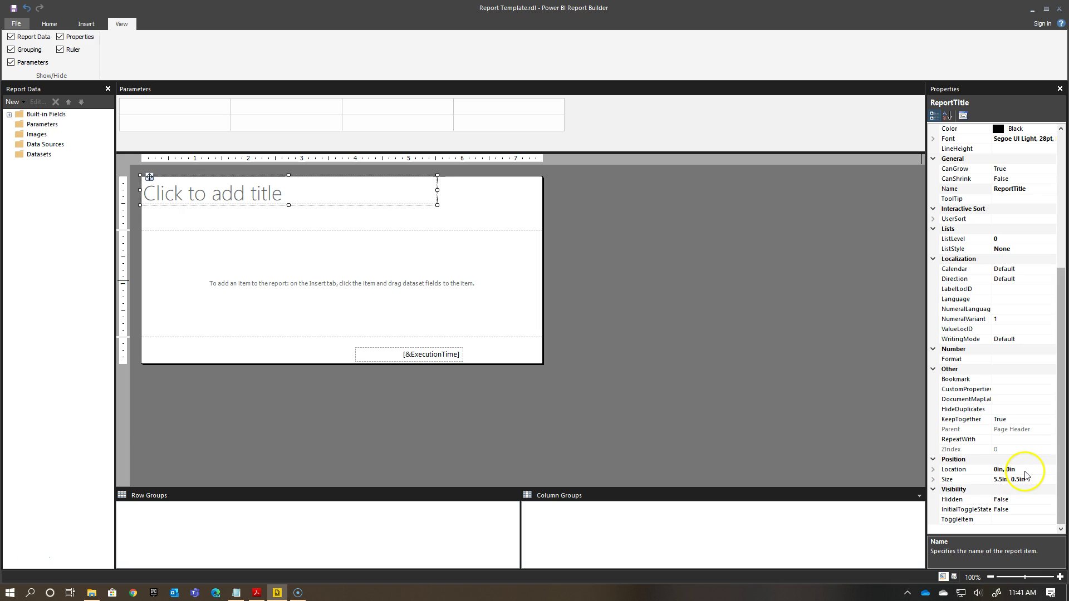
pyautogui.doubleClick(956, 479)
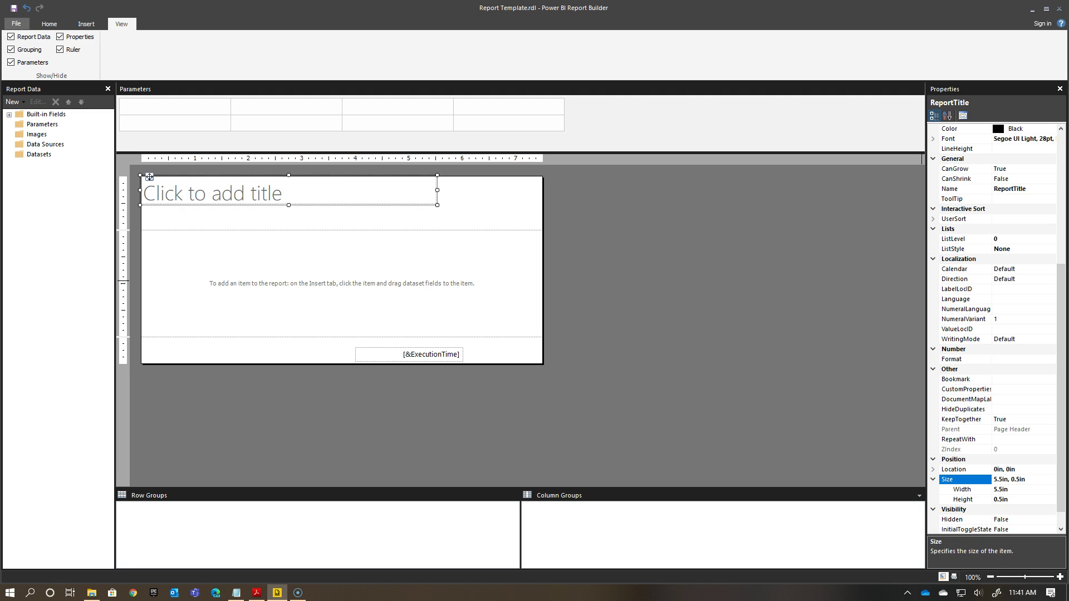
pyautogui.click(998, 479)
pyautogui.moveTo(992, 478); pyautogui.dragTo(1018, 488)
pyautogui.click(870, 447)
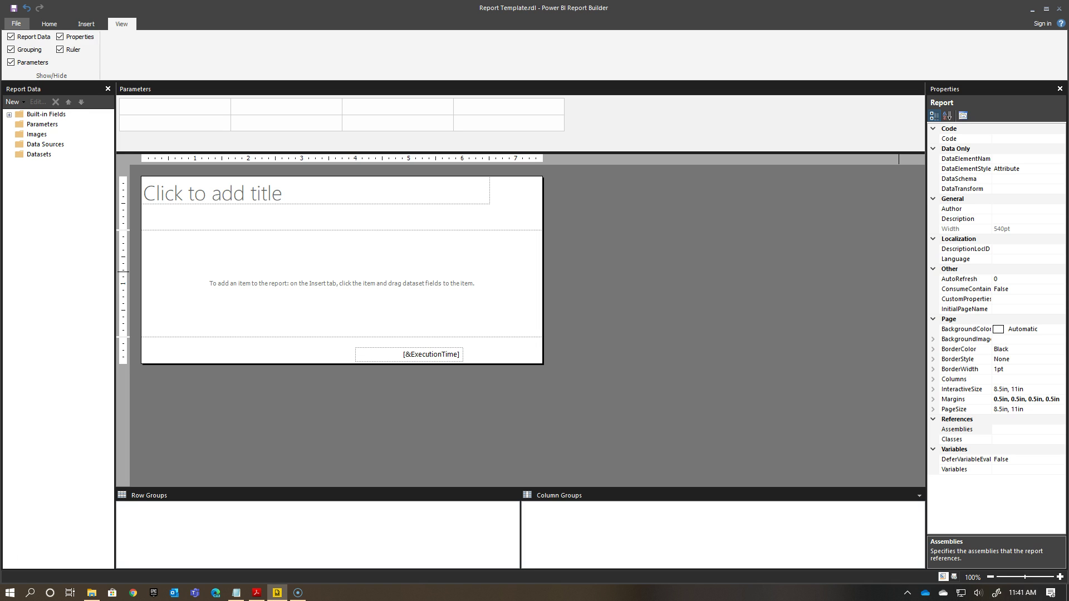
# Set the title font to 20pt with Bold weight
pyautogui.click(429, 202)
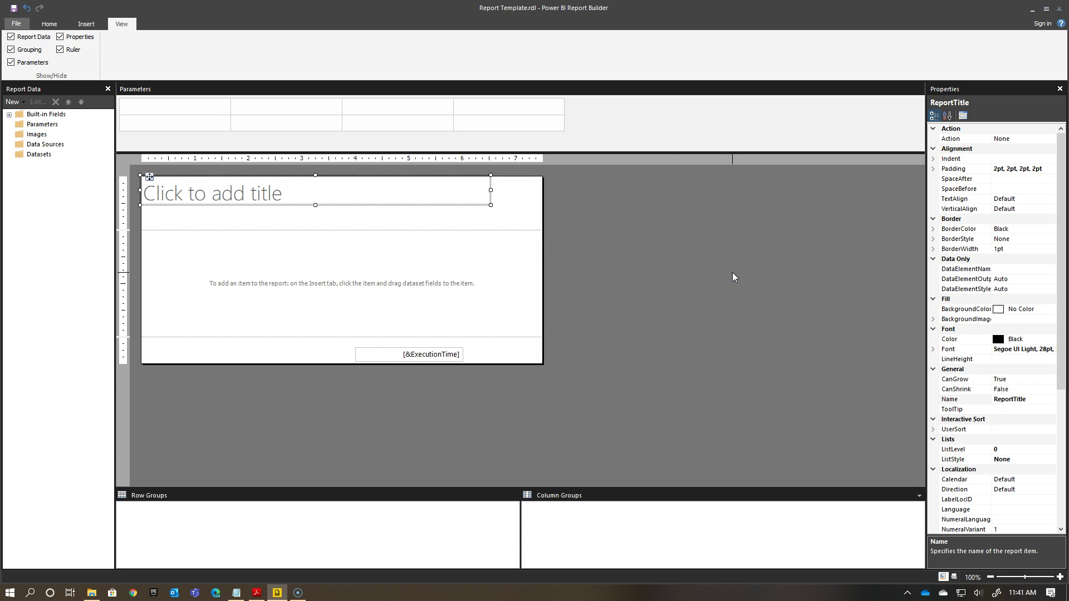
pyautogui.click(748, 287)
pyautogui.click(758, 288)
pyautogui.click(933, 349)
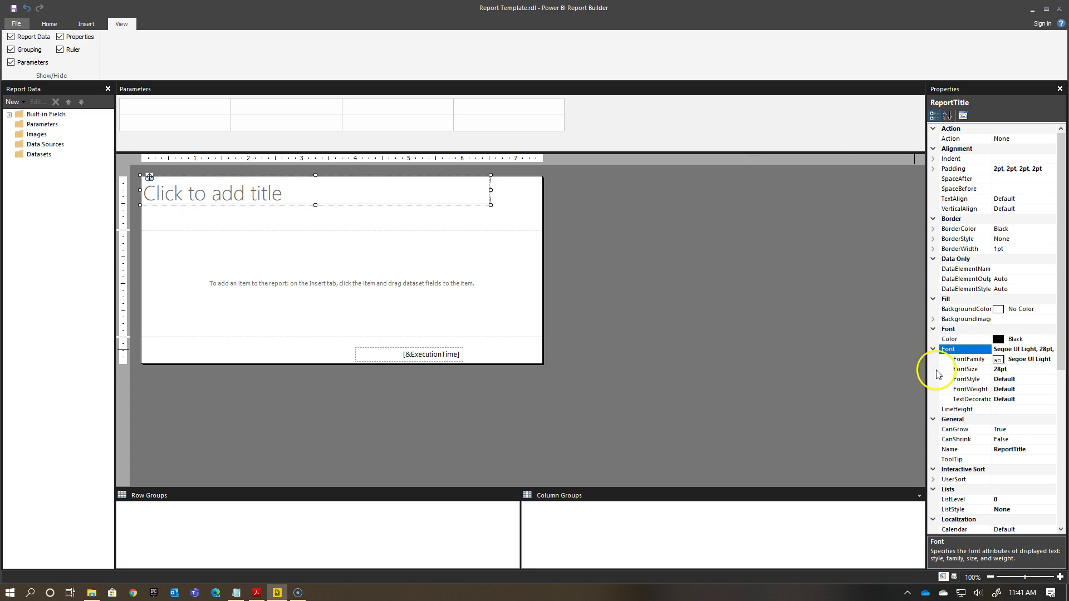
pyautogui.moveTo(926, 369); pyautogui.dragTo(882, 370)
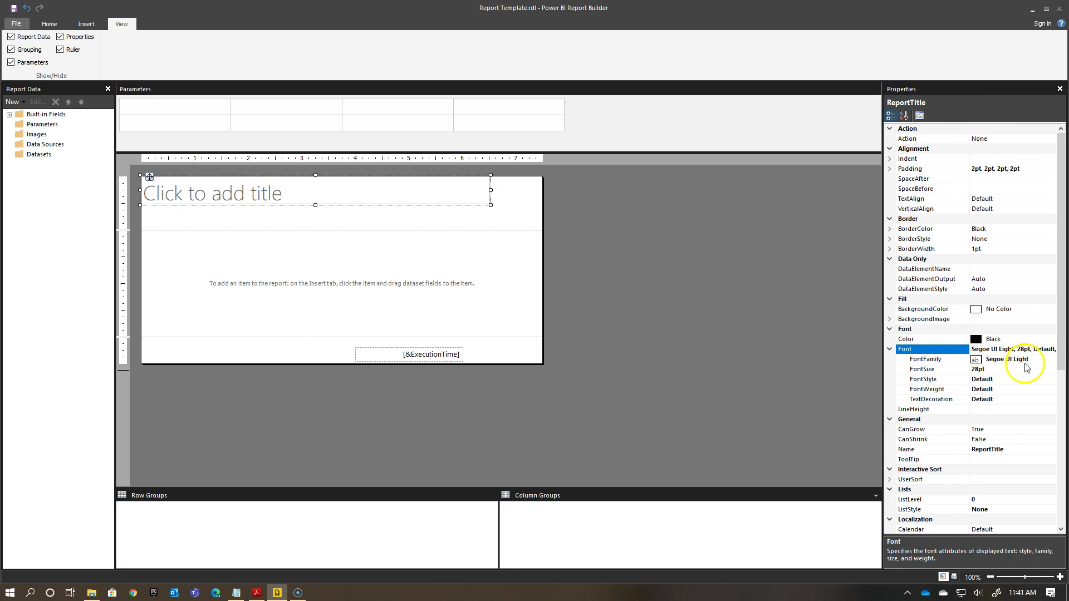
pyautogui.click(991, 369)
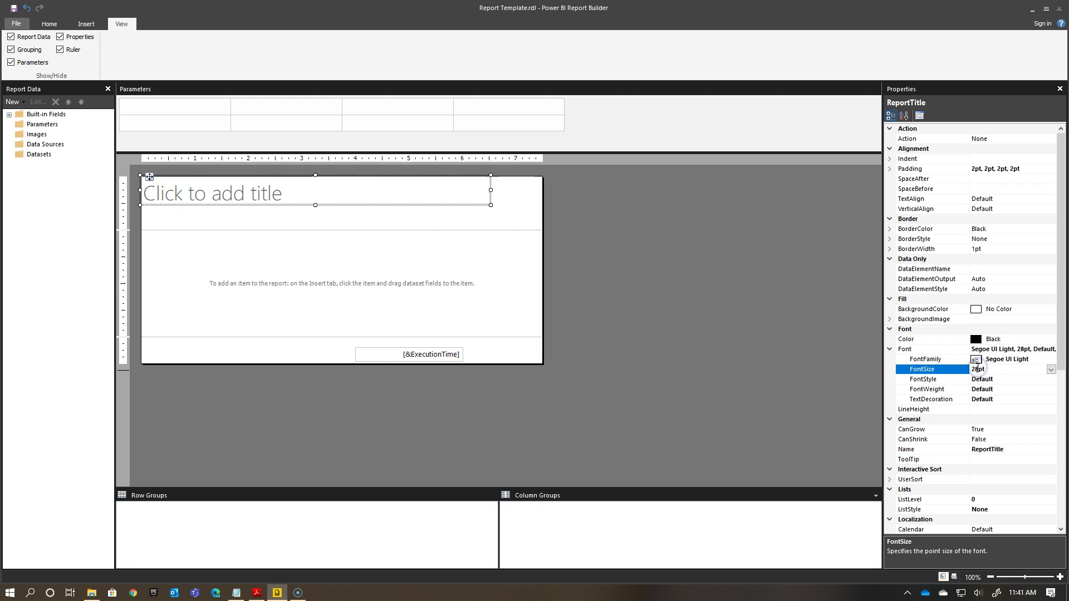
pyautogui.press('BackSpace')
pyautogui.write('0')
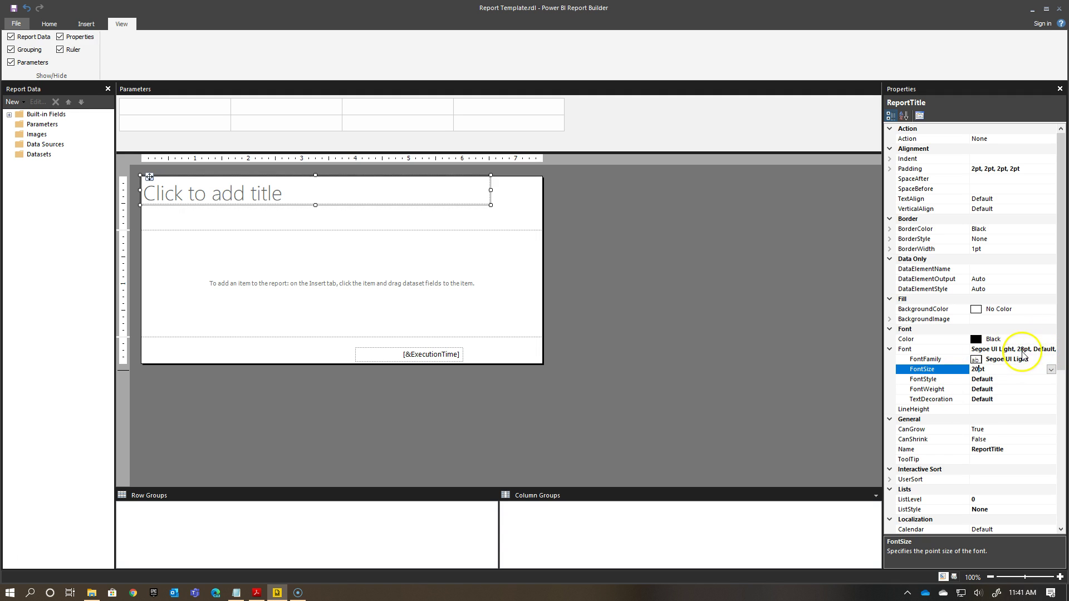
pyautogui.click(991, 389)
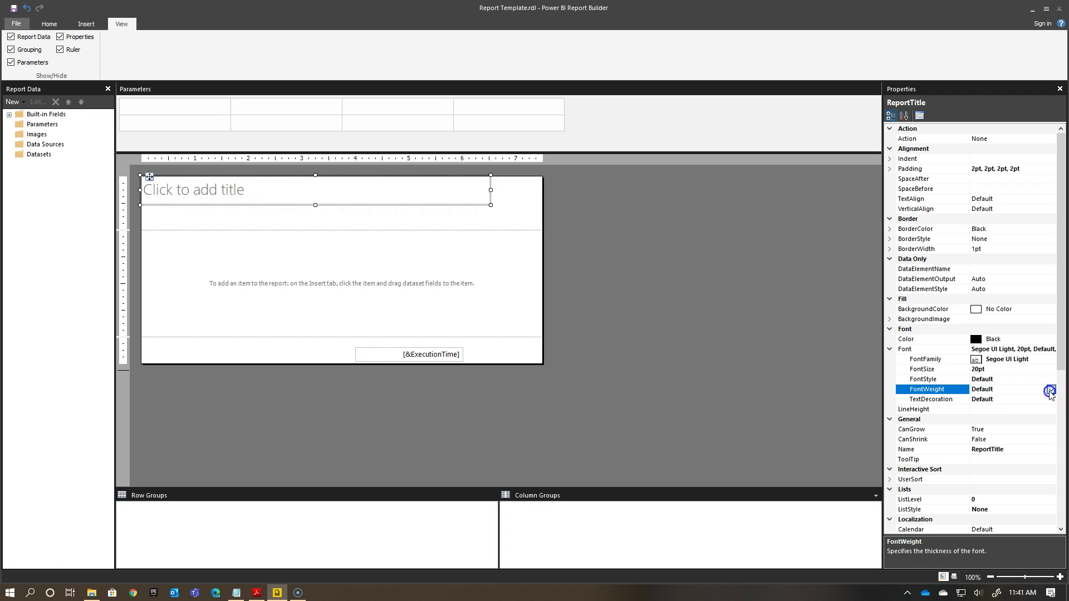
pyautogui.click(1050, 389)
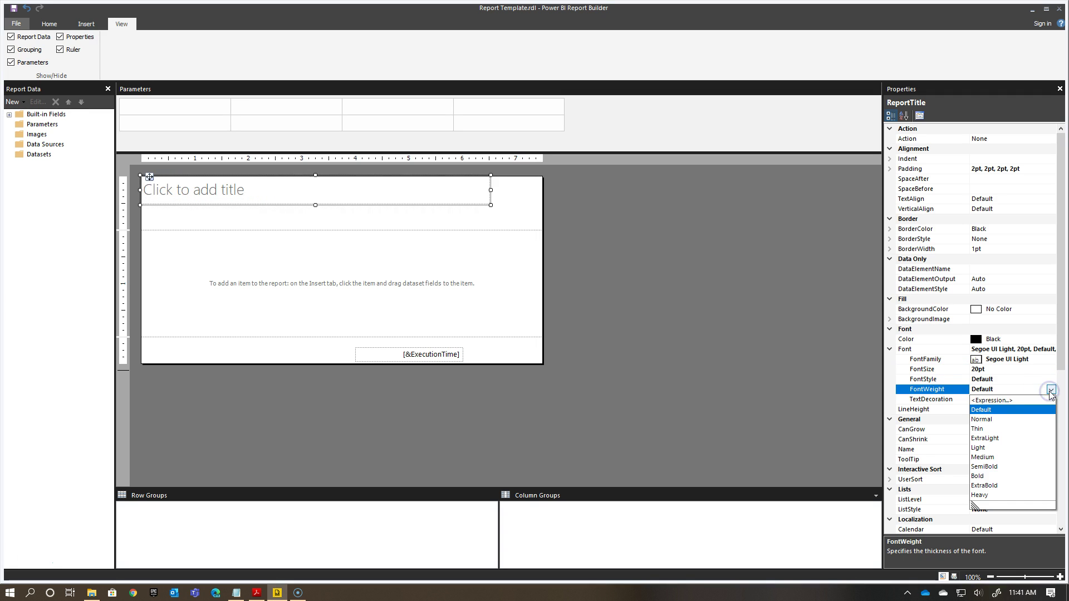
pyautogui.click(988, 485)
pyautogui.click(1051, 389)
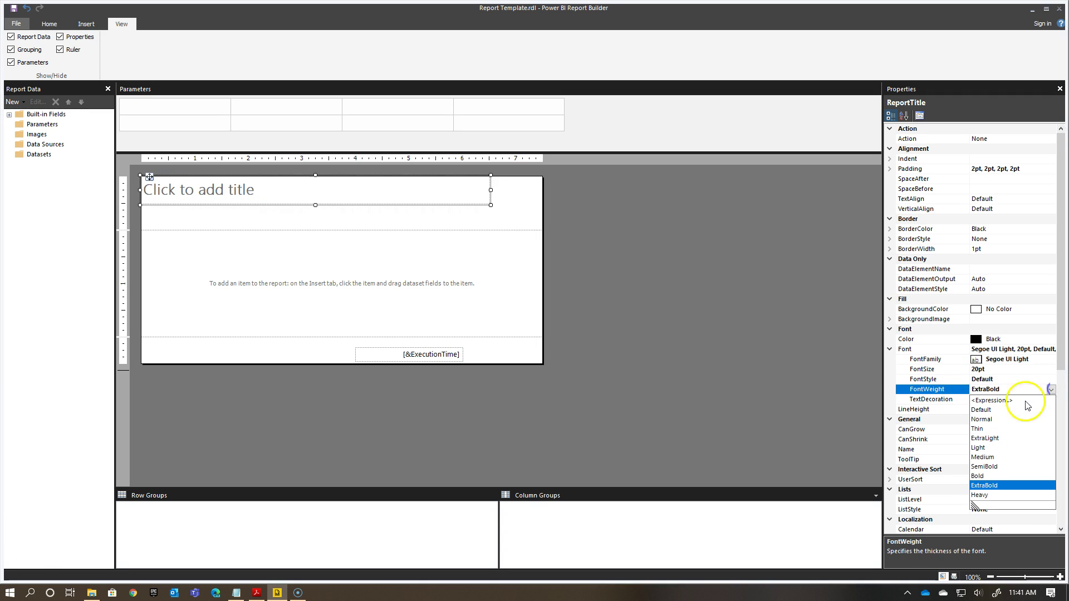
pyautogui.click(983, 475)
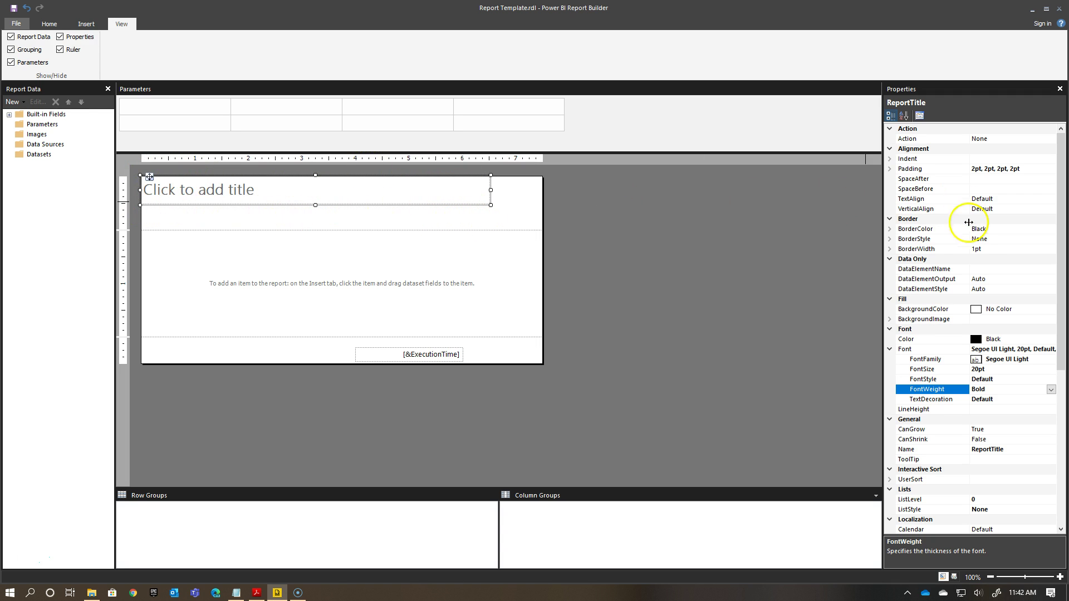
# Set the title's bottom border style to Solid and deselect to check the line
pyautogui.click(889, 239)
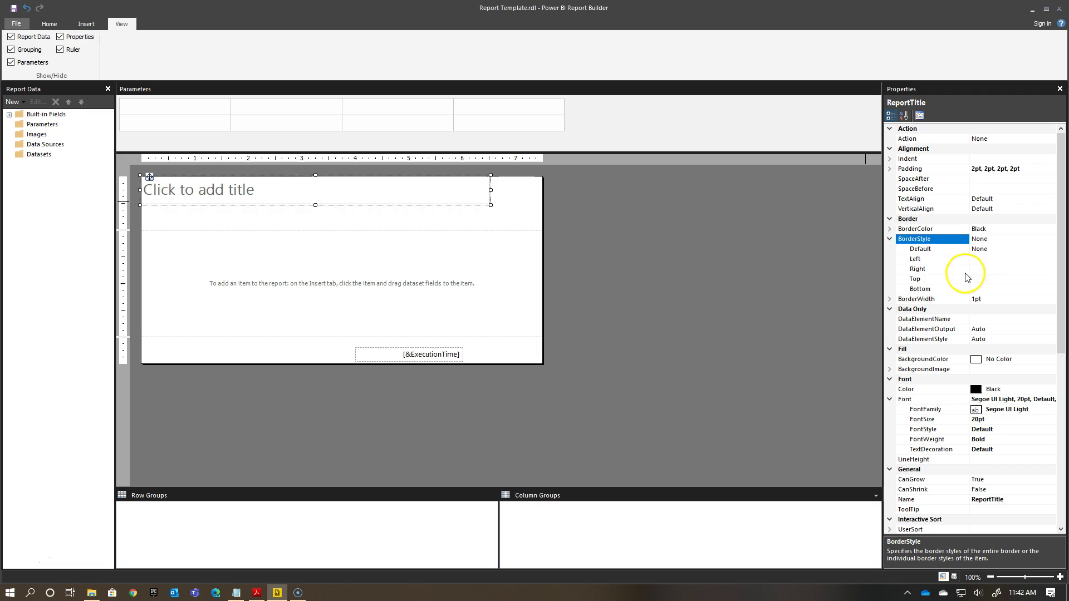
pyautogui.click(982, 289)
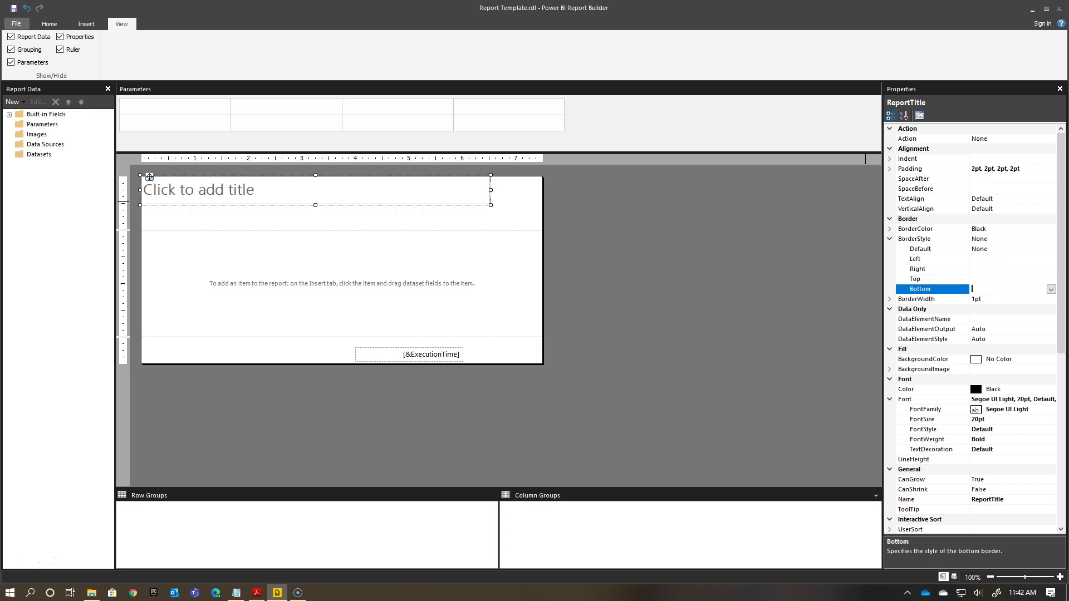
pyautogui.click(1050, 289)
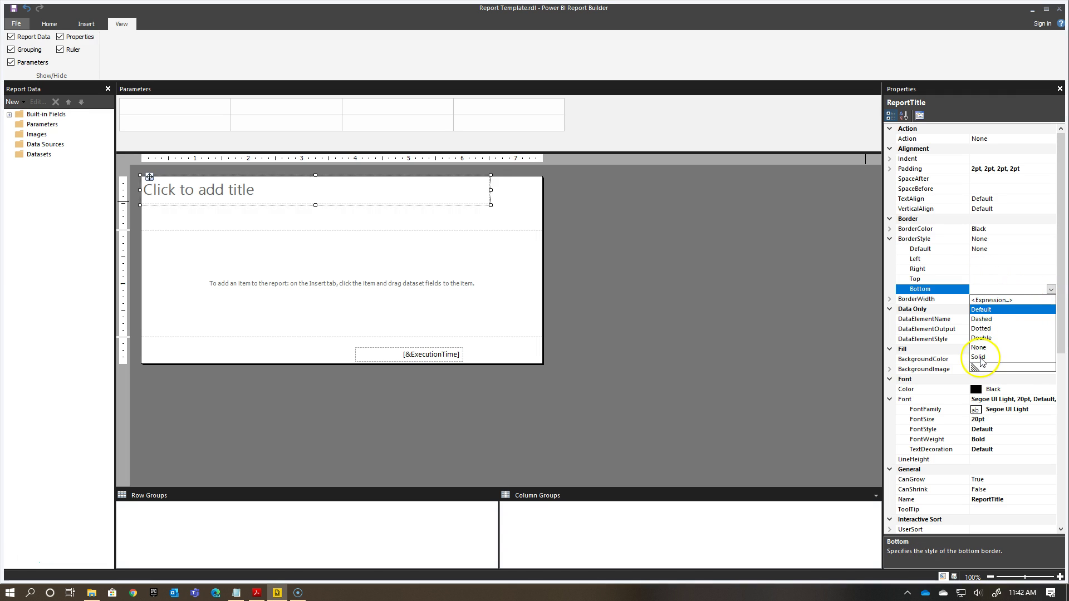
pyautogui.click(983, 357)
pyautogui.click(858, 329)
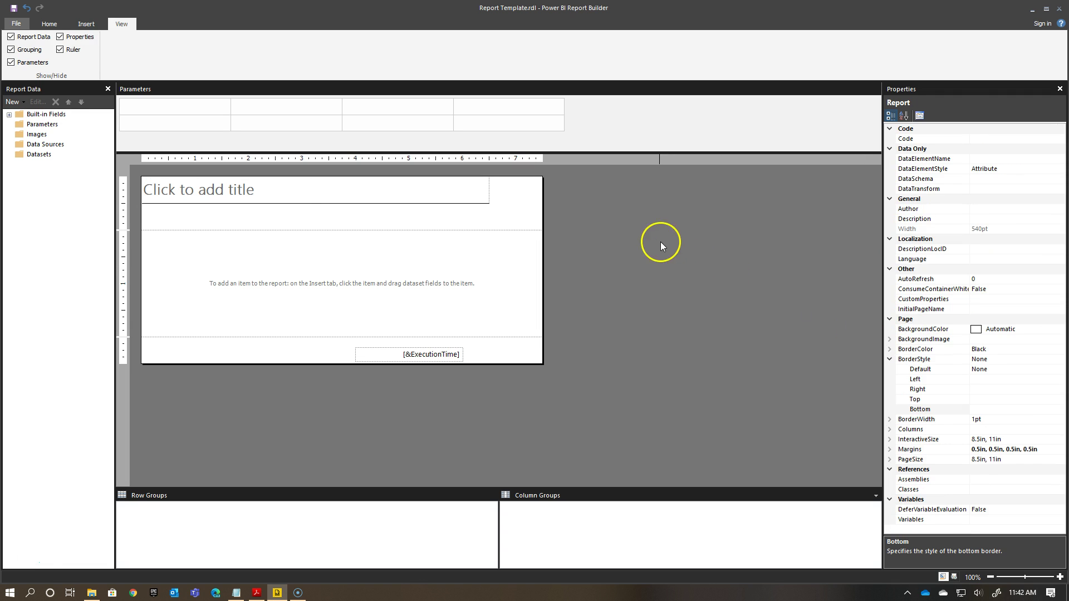
# Set the title's value expression to the built-in ReportName field (Globals!ReportName)
pyautogui.click(312, 198)
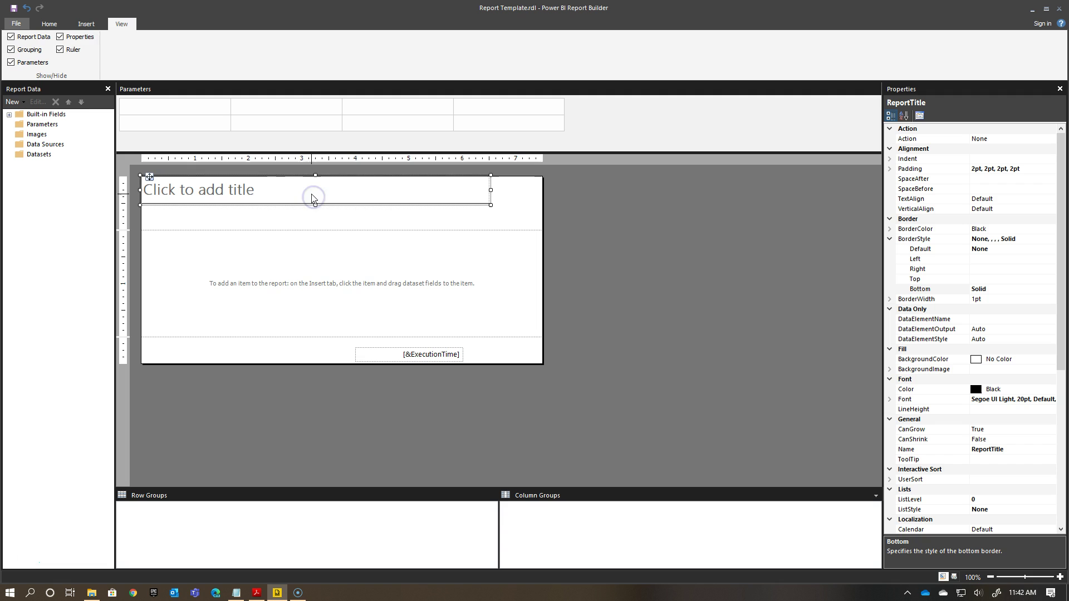
pyautogui.rightClick(273, 195)
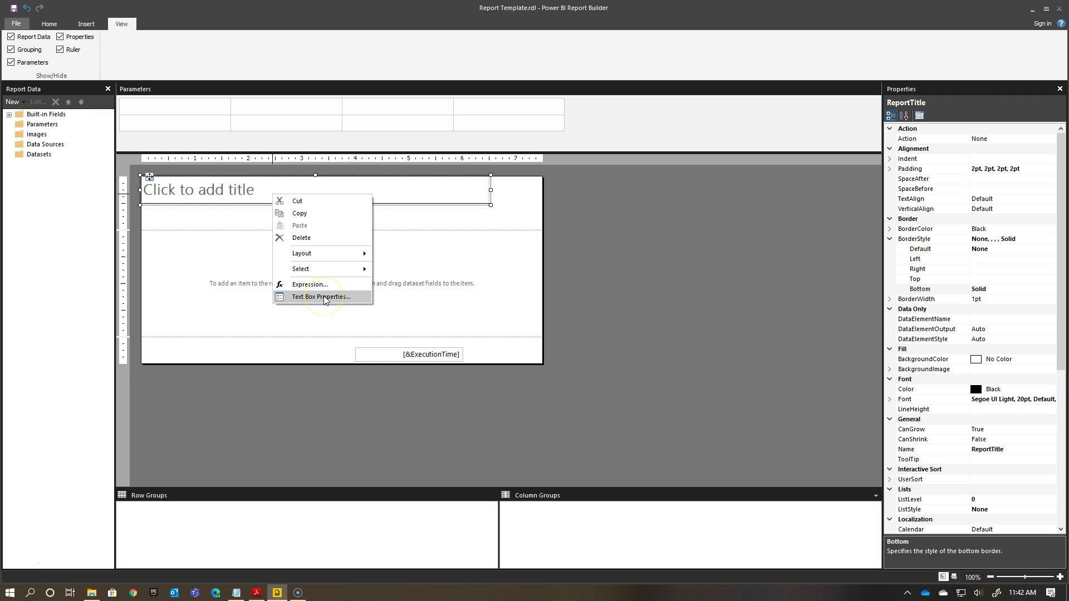
pyautogui.click(323, 286)
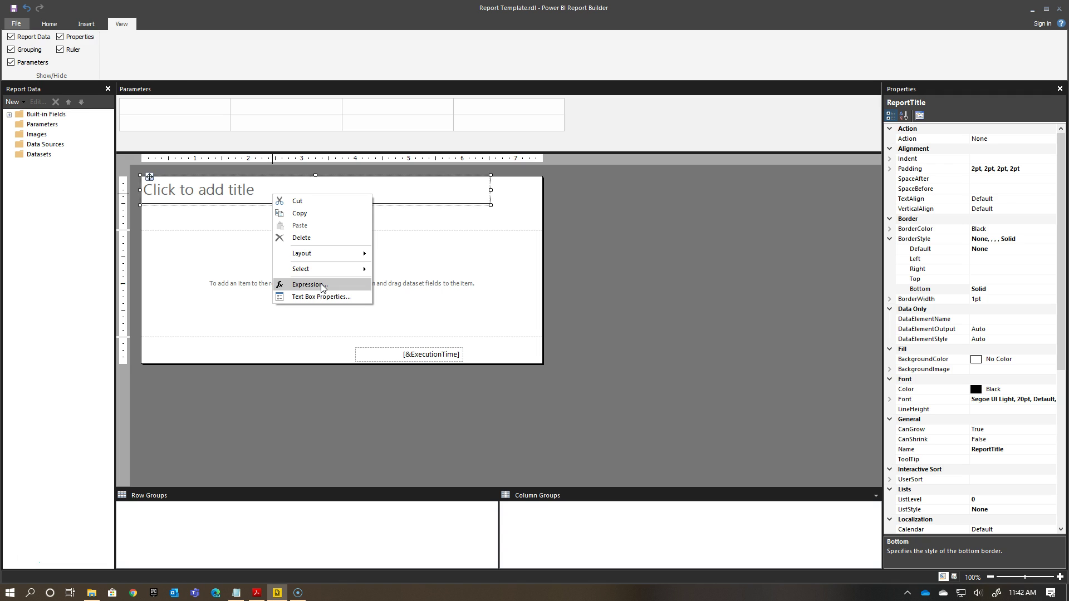
pyautogui.click(322, 286)
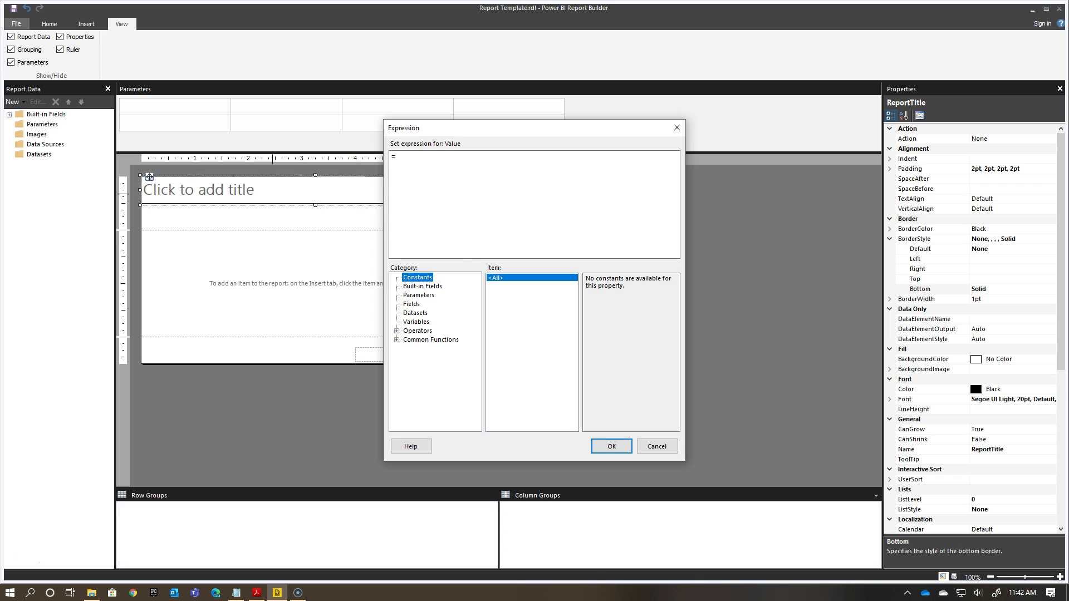
pyautogui.click(422, 286)
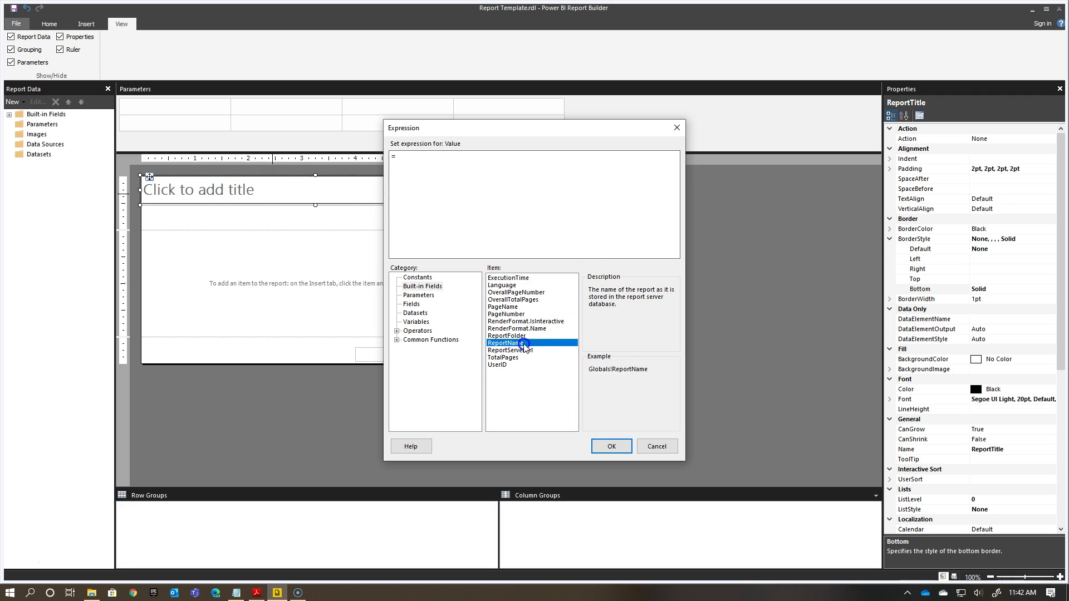
pyautogui.doubleClick(506, 341)
pyautogui.click(612, 446)
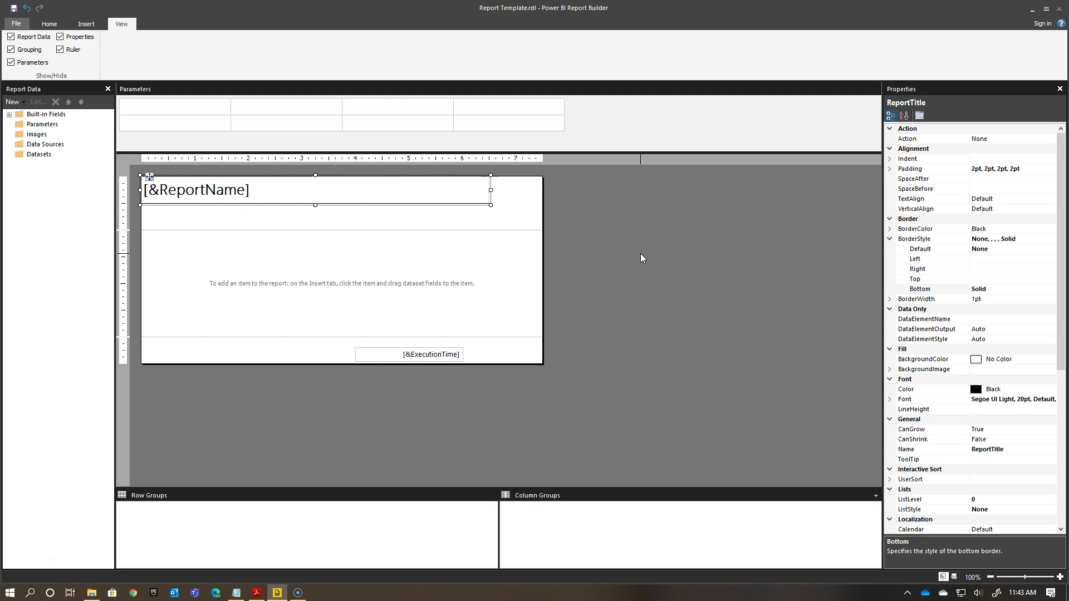
# Draw a new text box in the page header just below the title
pyautogui.click(301, 168)
pyautogui.moveTo(295, 203)
pyautogui.mouseDown()
pyautogui.moveTo(303, 191)
pyautogui.moveTo(453, 227)
pyautogui.mouseUp()
pyautogui.click(401, 220)
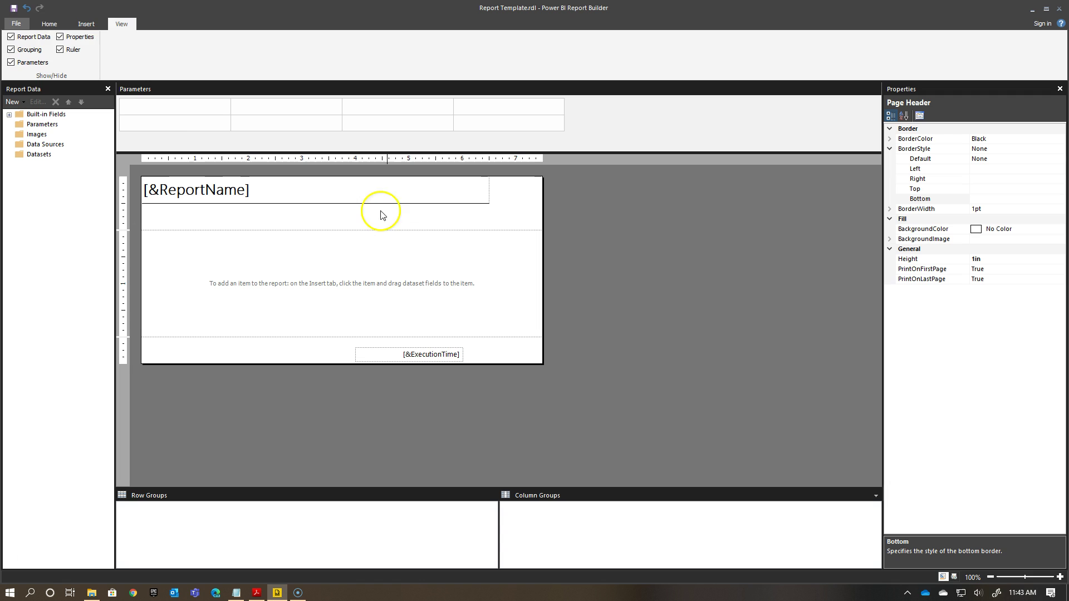
pyautogui.click(85, 25)
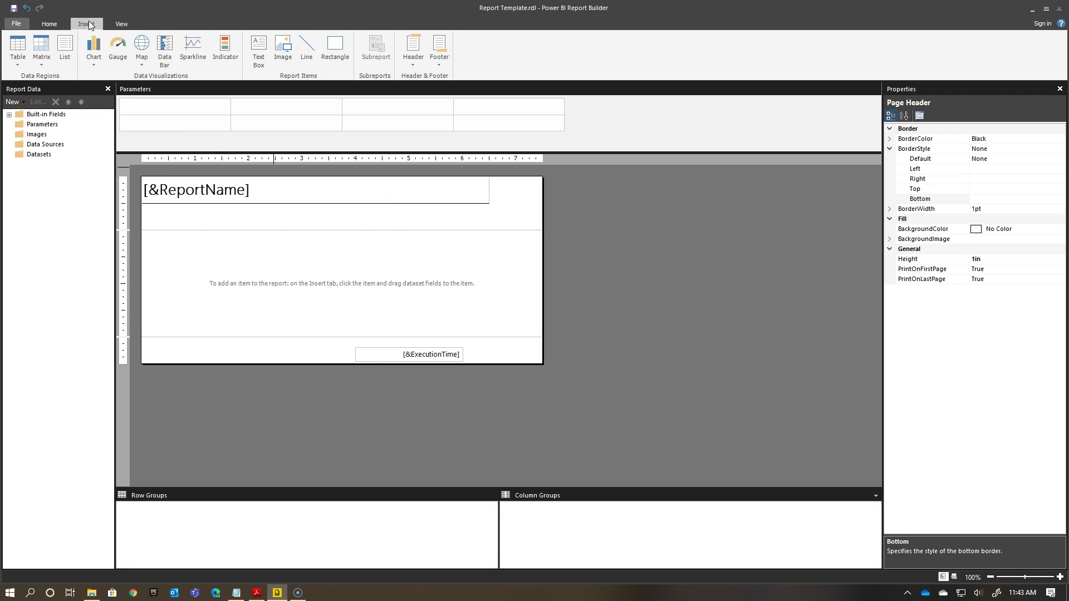
pyautogui.click(258, 50)
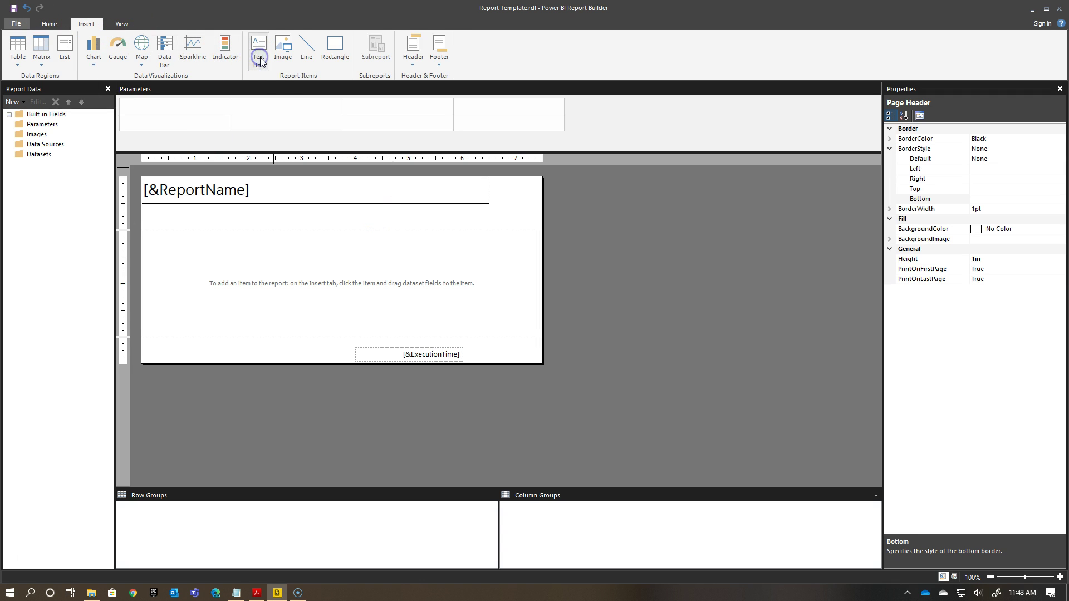
pyautogui.moveTo(263, 210); pyautogui.dragTo(443, 223)
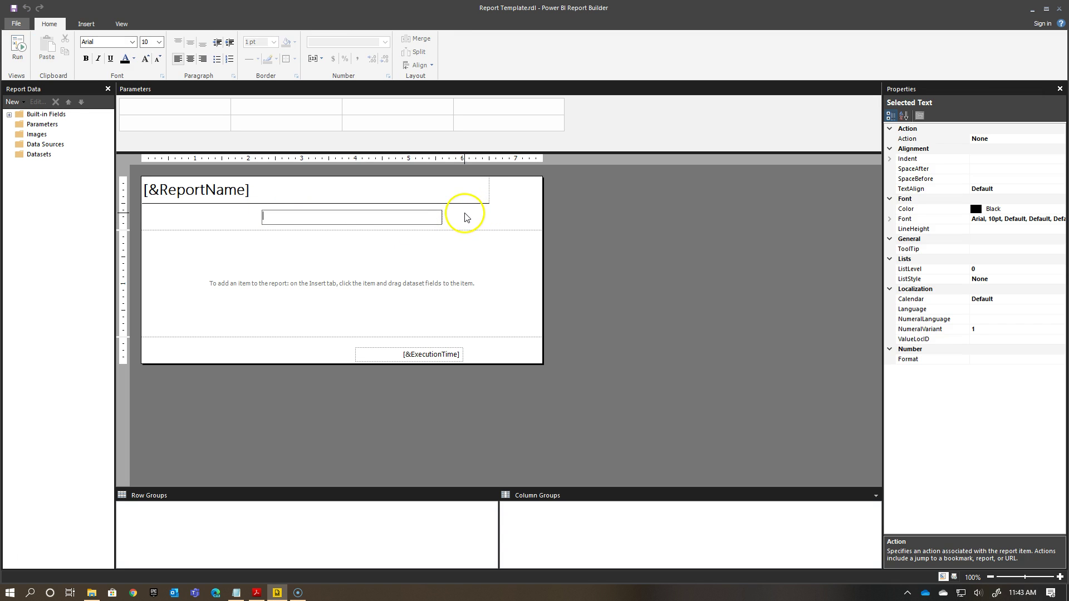
pyautogui.click(465, 216)
pyautogui.click(415, 215)
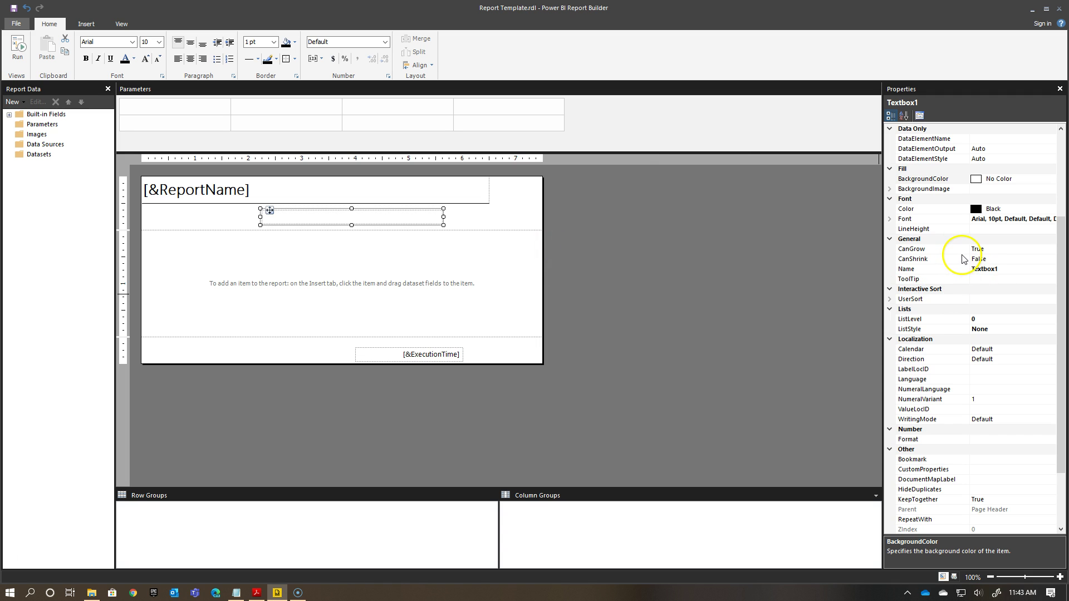
# Set the new text box's VerticalAlign property to Middle
pyautogui.scroll(-3, 964, 259)
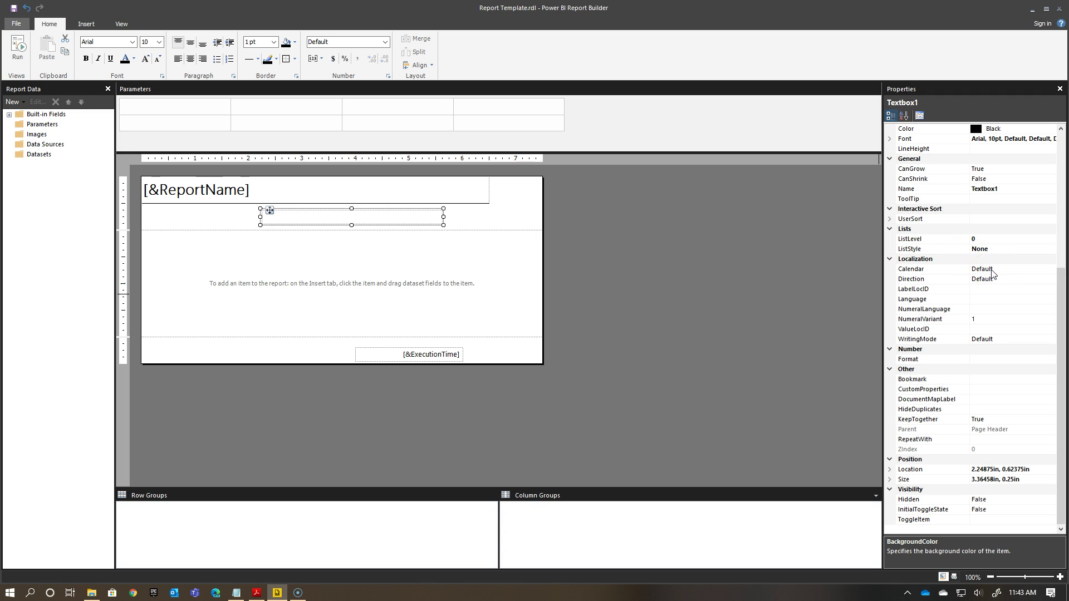
pyautogui.scroll(6, 994, 271)
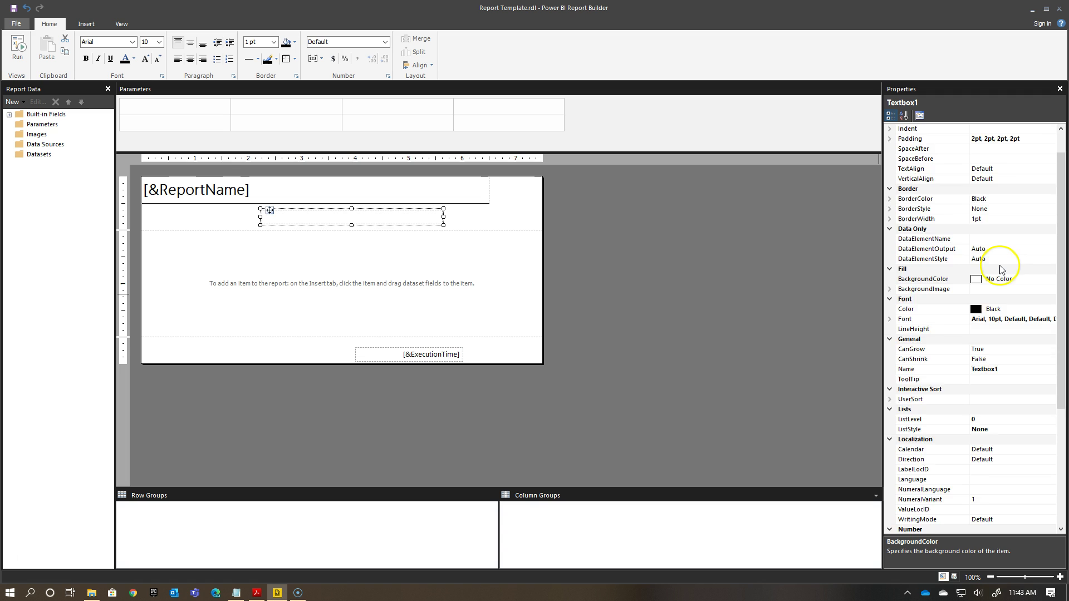
pyautogui.scroll(1, 1000, 269)
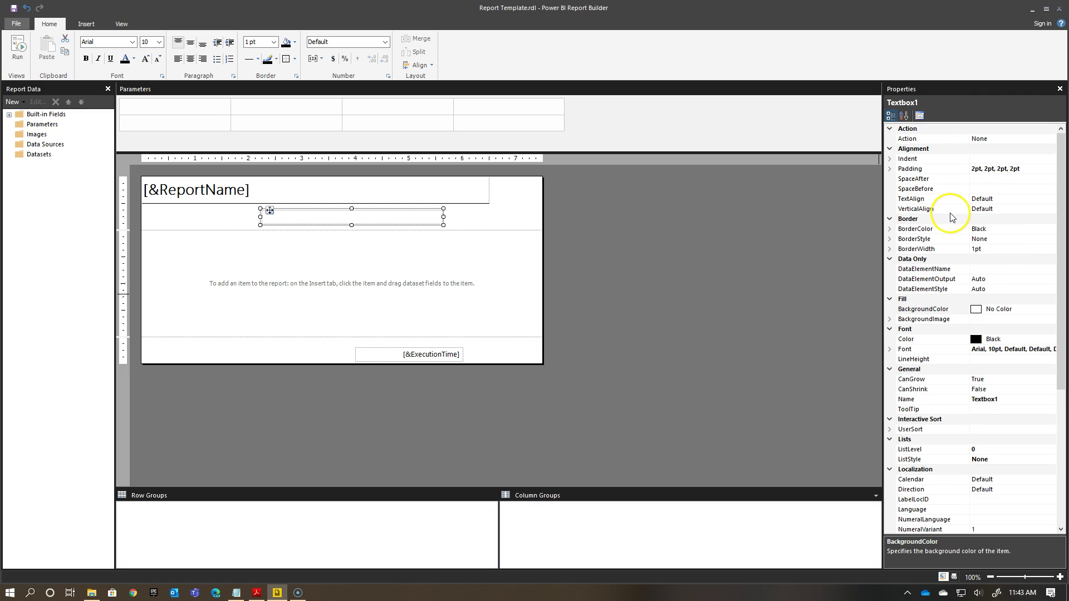
pyautogui.click(991, 209)
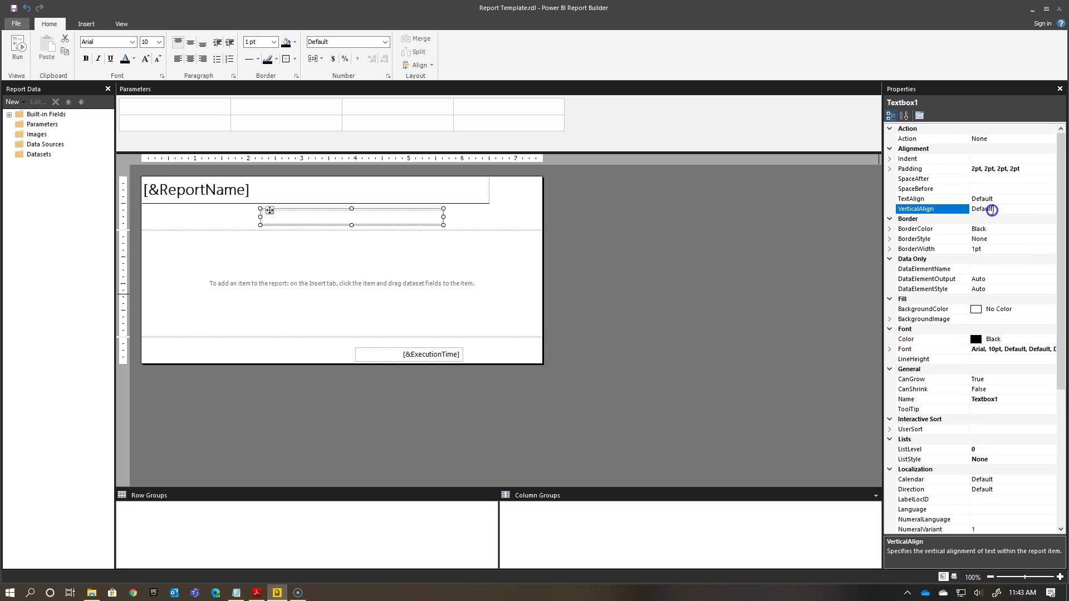
pyautogui.click(1050, 209)
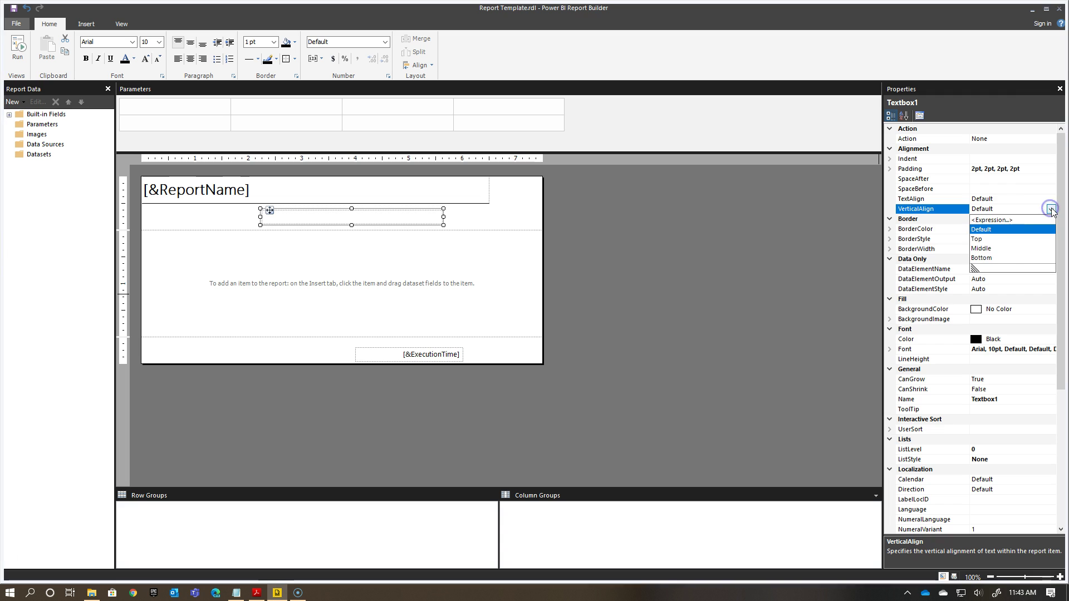
pyautogui.click(979, 249)
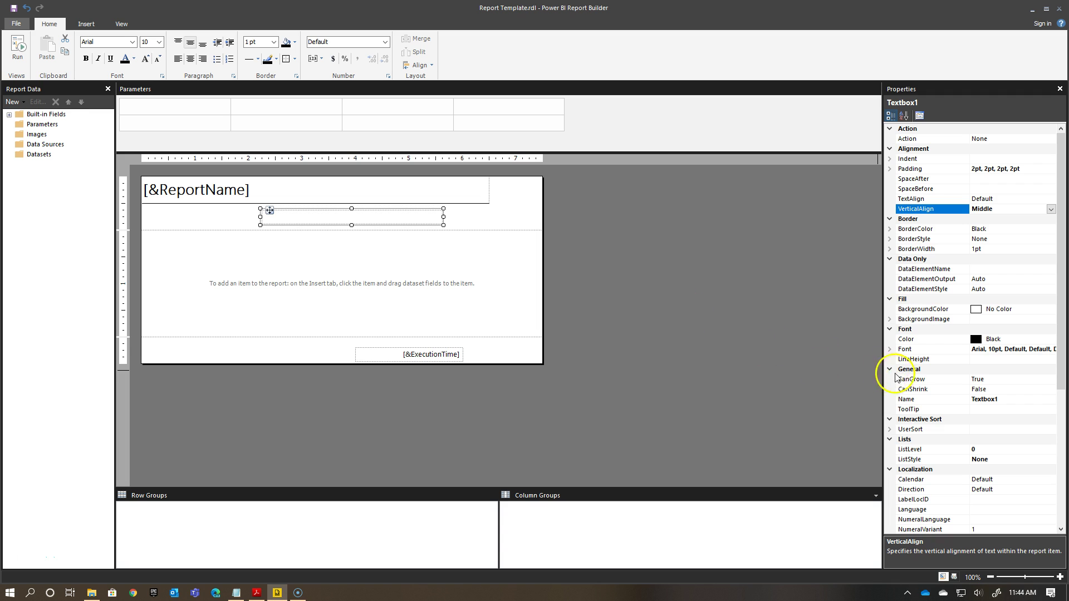
# Change the text box Name from Textbox1 to ReportSubtitle, then reselect it
pyautogui.click(994, 399)
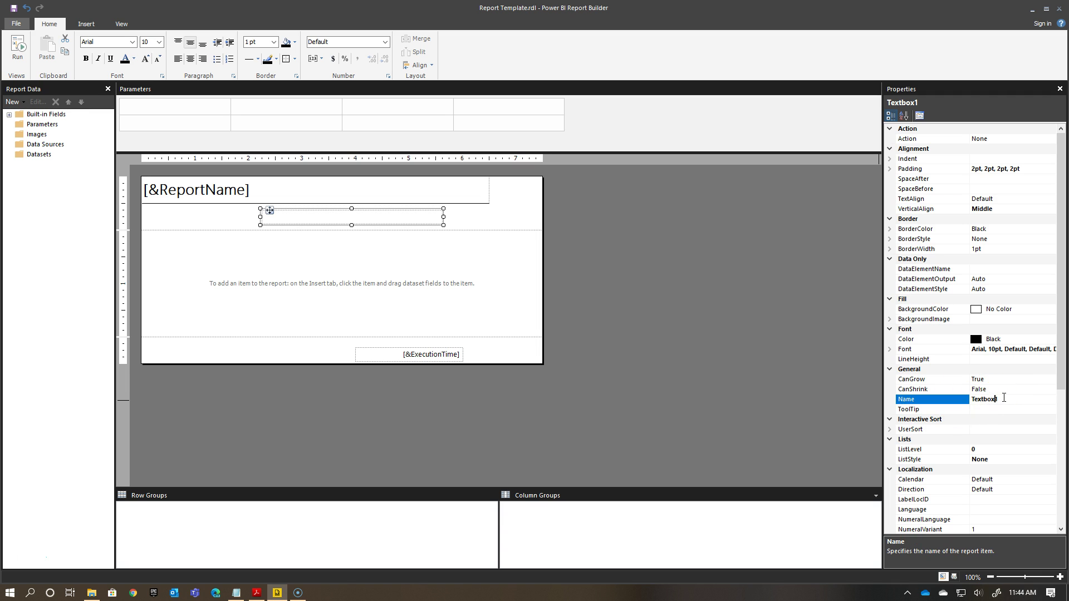
pyautogui.click(1010, 401)
pyautogui.click(1004, 402)
pyautogui.click(758, 313)
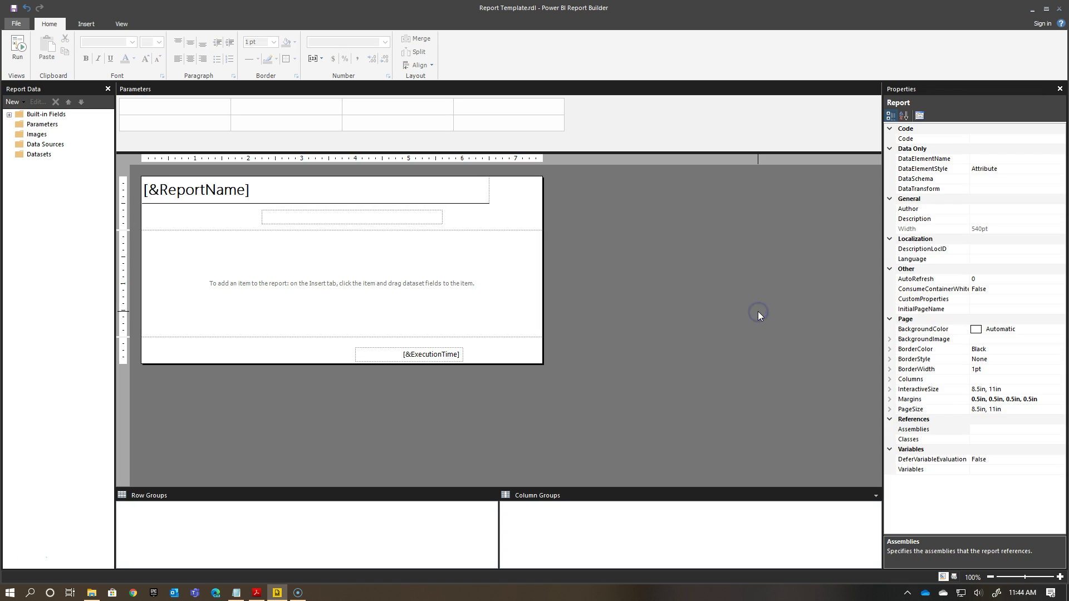
pyautogui.click(341, 212)
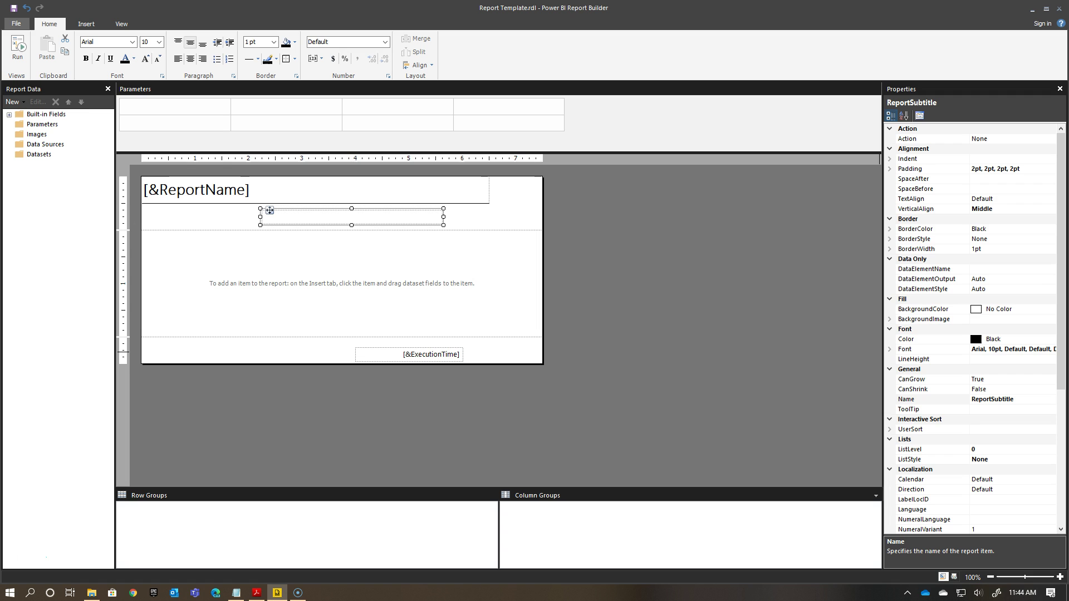
# Place the subtitle textbox at Location 0in, 0.5in, directly under the title
pyautogui.scroll(-7, 1024, 483)
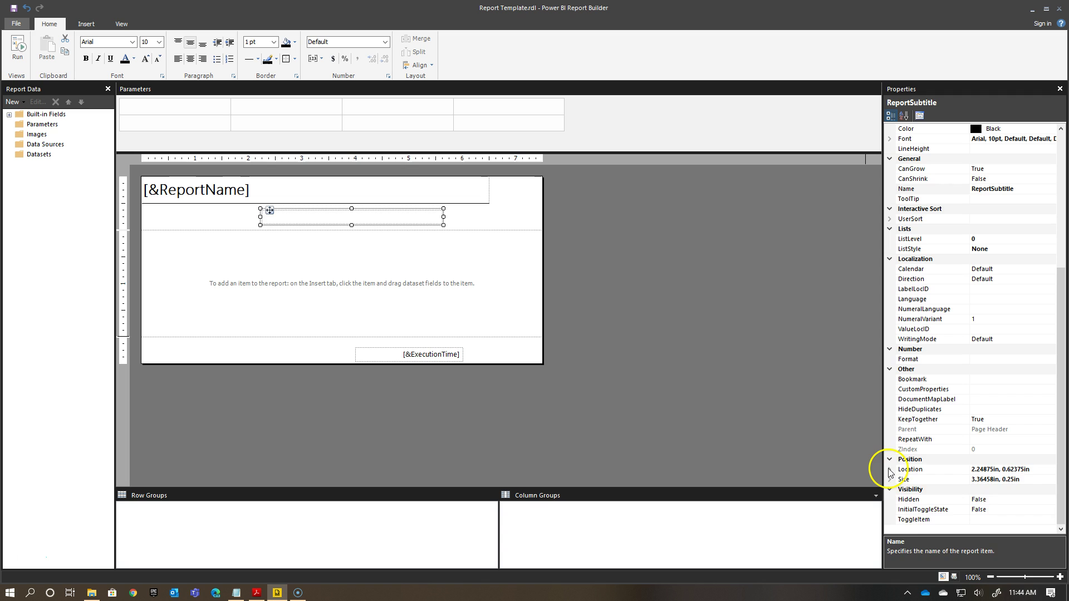
pyautogui.doubleClick(913, 469)
pyautogui.click(988, 479)
pyautogui.moveTo(1011, 482); pyautogui.dragTo(963, 483)
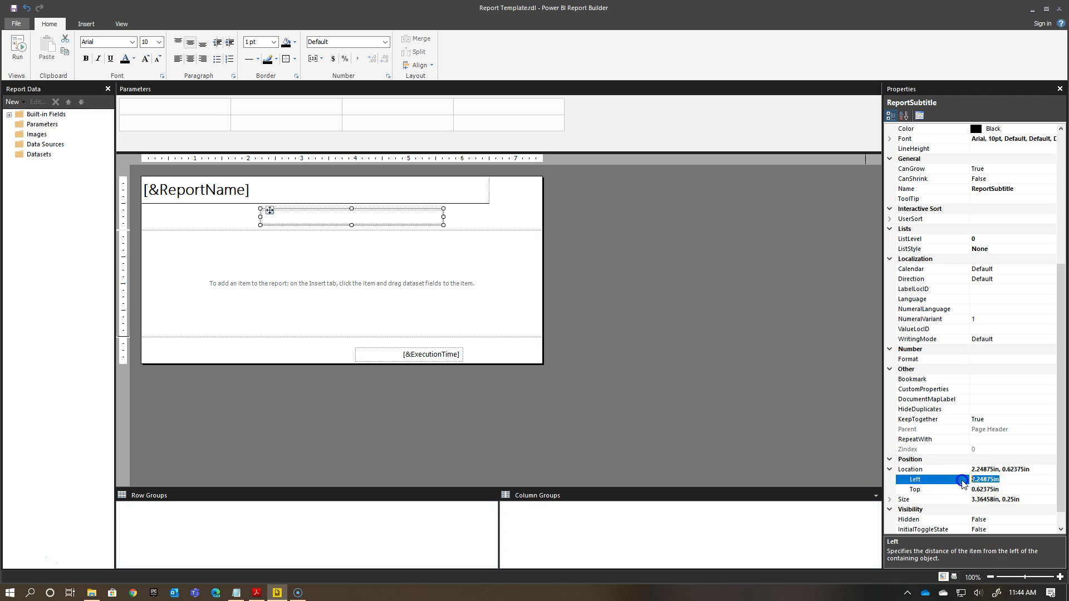
pyautogui.write('0')
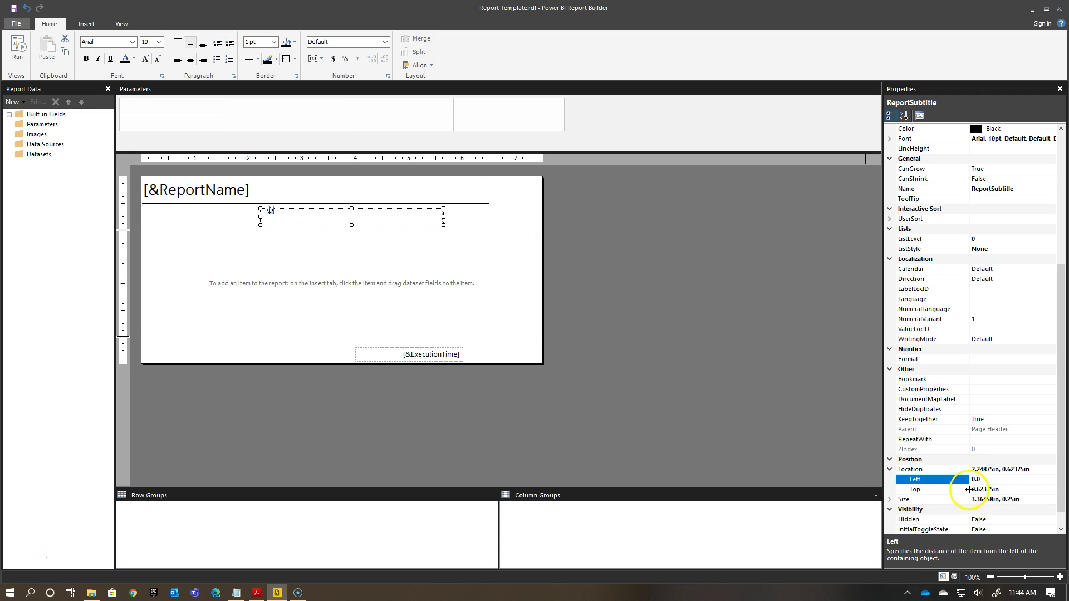
pyautogui.click(1013, 490)
pyautogui.moveTo(1011, 491); pyautogui.dragTo(961, 493)
pyautogui.write('0')
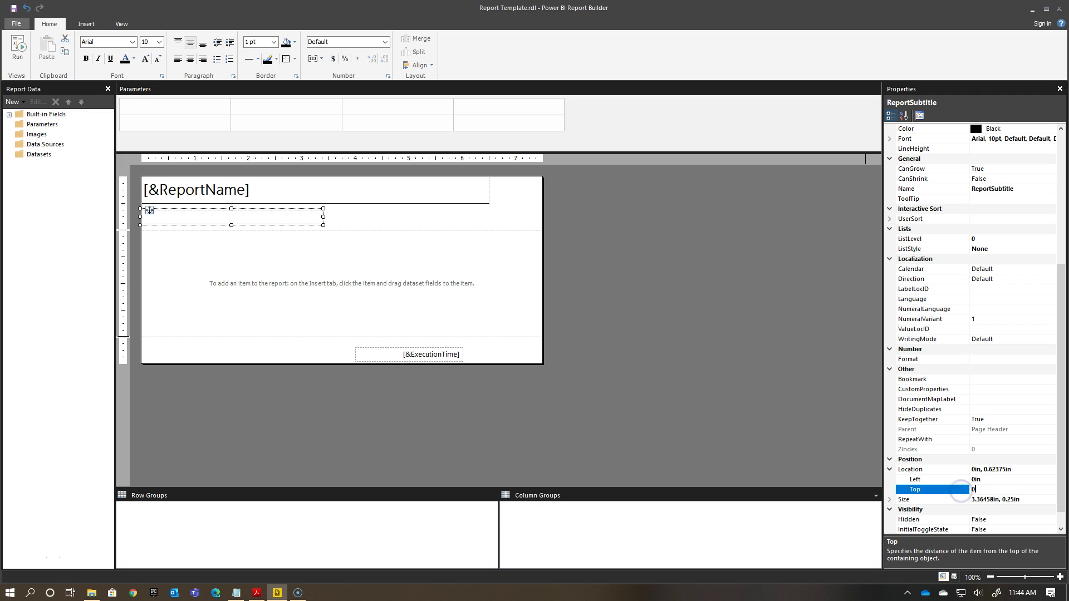
pyautogui.write('.5')
pyautogui.click(897, 479)
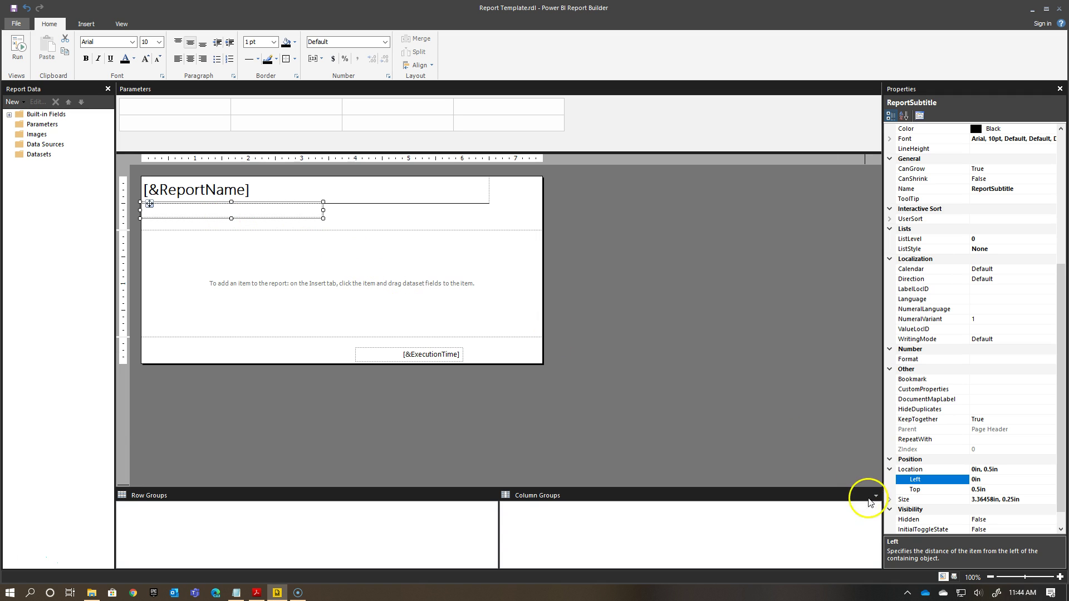
# Set the subtitle textbox width to 6.5 in and deselect it
pyautogui.click(889, 503)
pyautogui.scroll(-1, 980, 485)
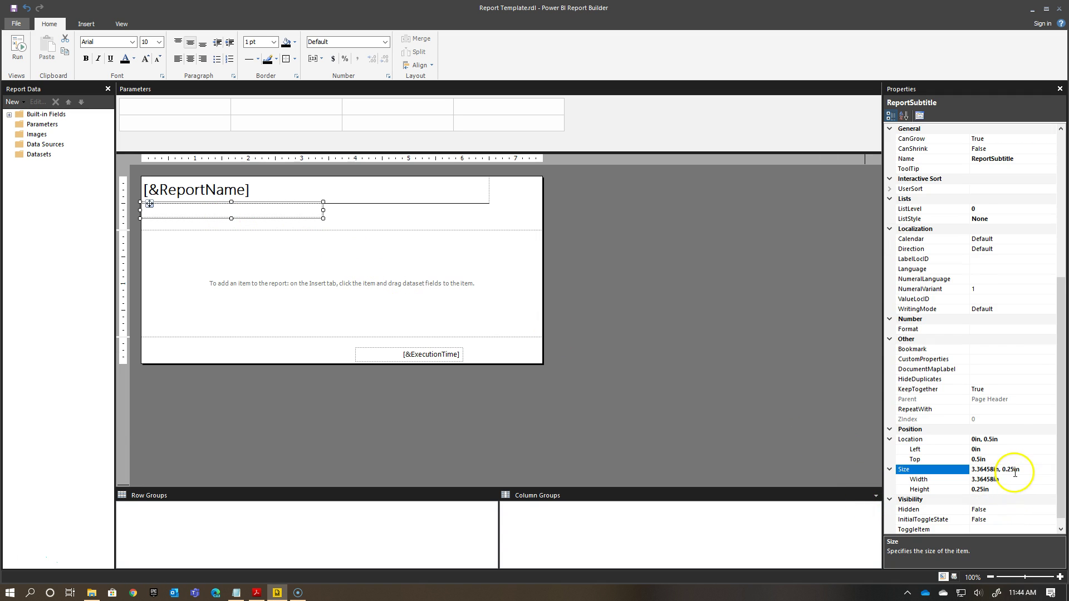
pyautogui.click(967, 482)
pyautogui.moveTo(1017, 482); pyautogui.dragTo(956, 482)
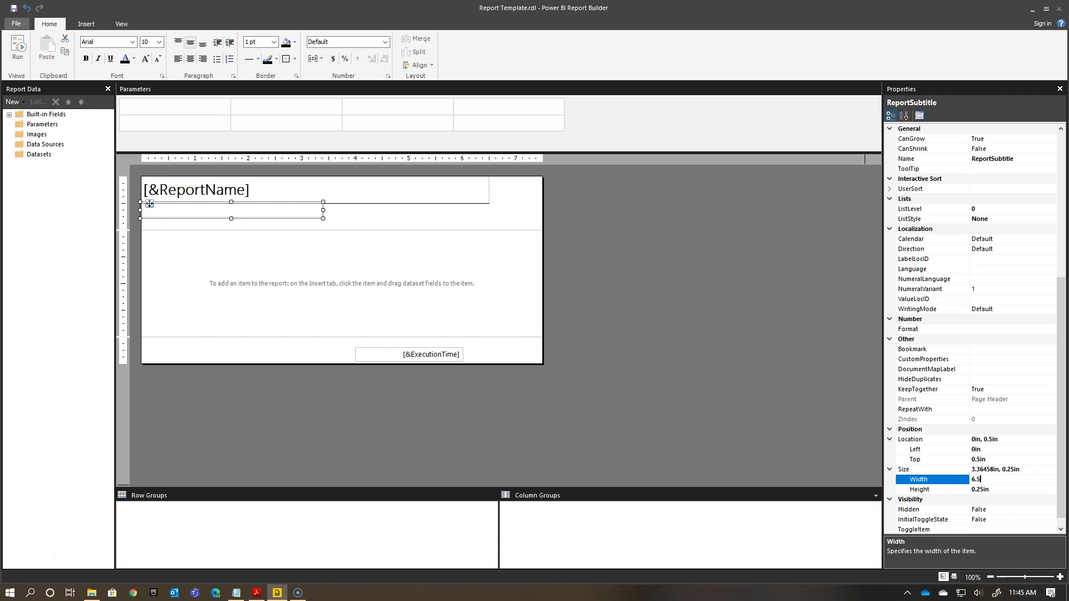
pyautogui.click(983, 489)
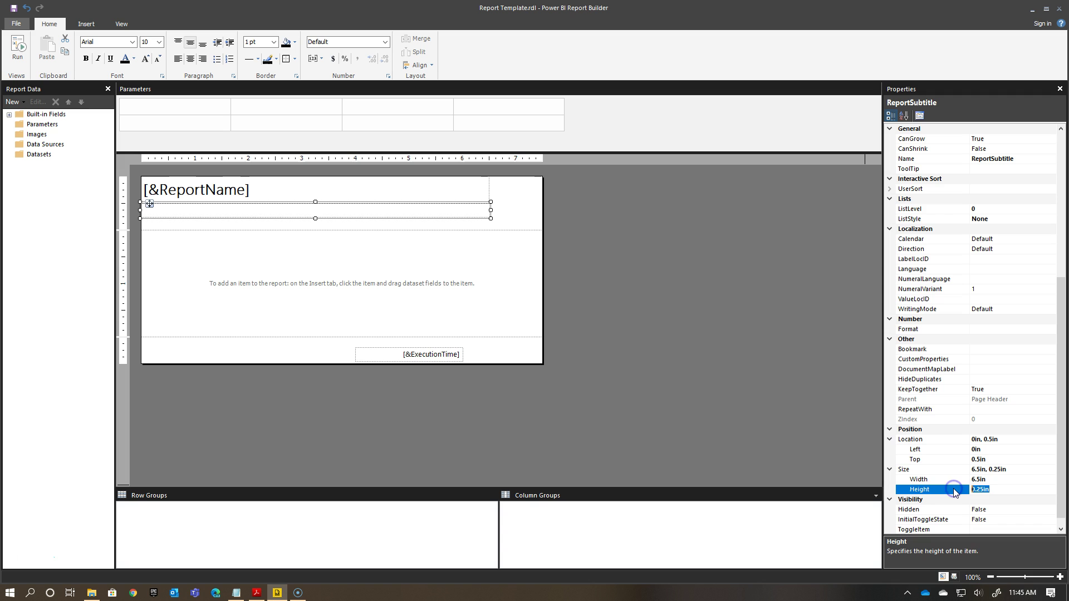
pyautogui.click(849, 450)
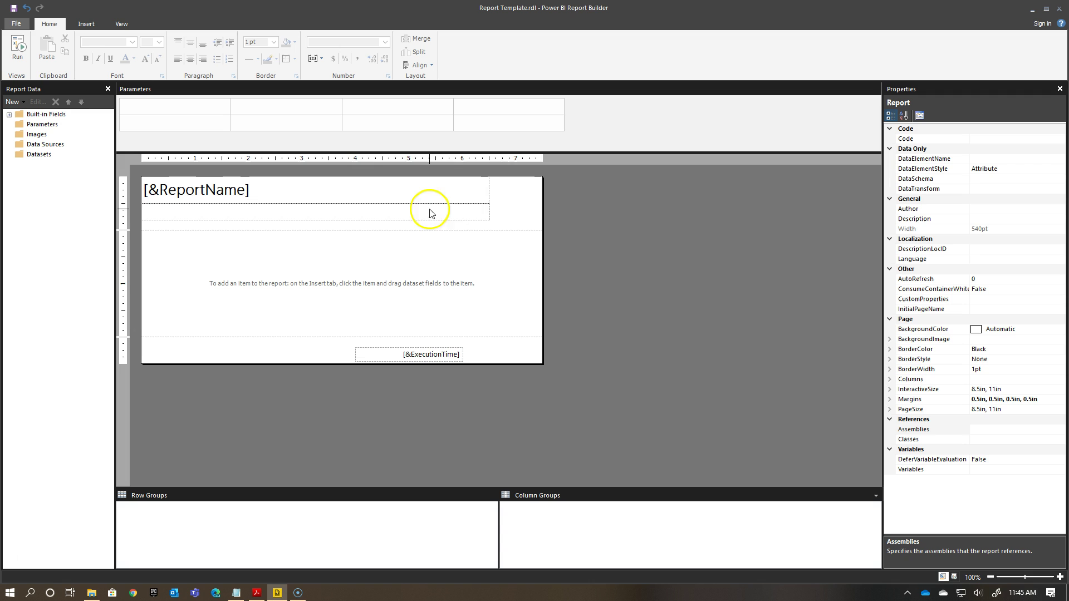
# Insert an image into the page header and name it CompanyLogo
pyautogui.rightClick(508, 204)
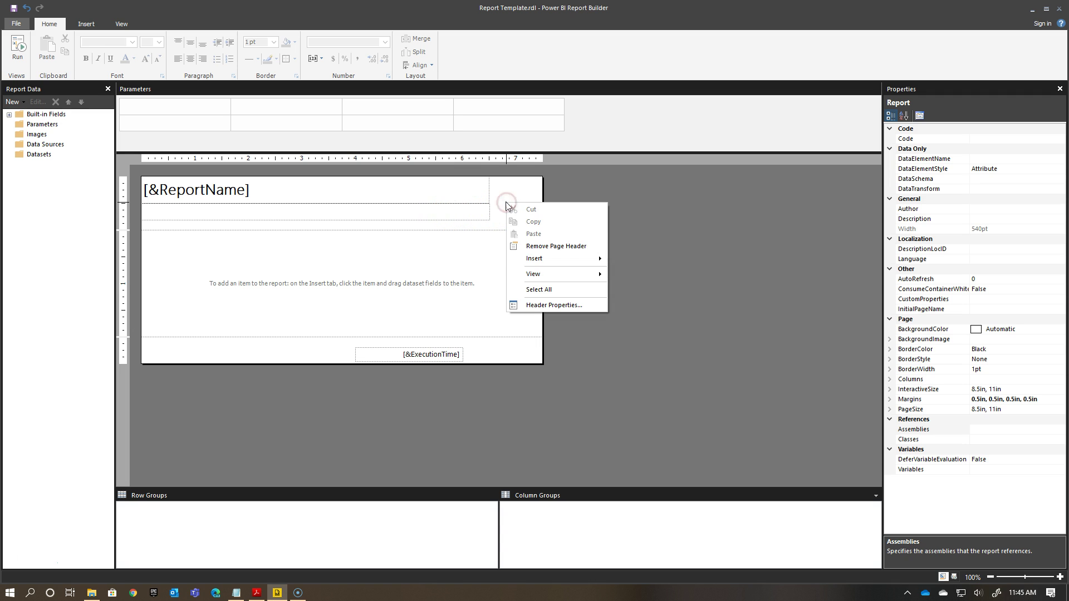
pyautogui.moveTo(544, 258)
pyautogui.click(633, 294)
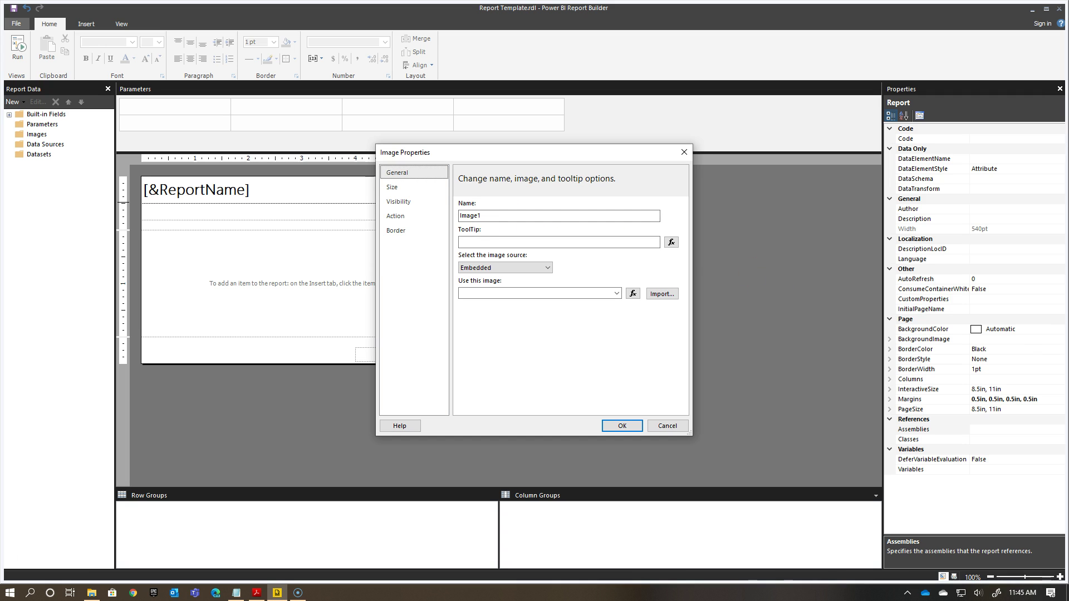
pyautogui.moveTo(508, 217); pyautogui.dragTo(453, 216)
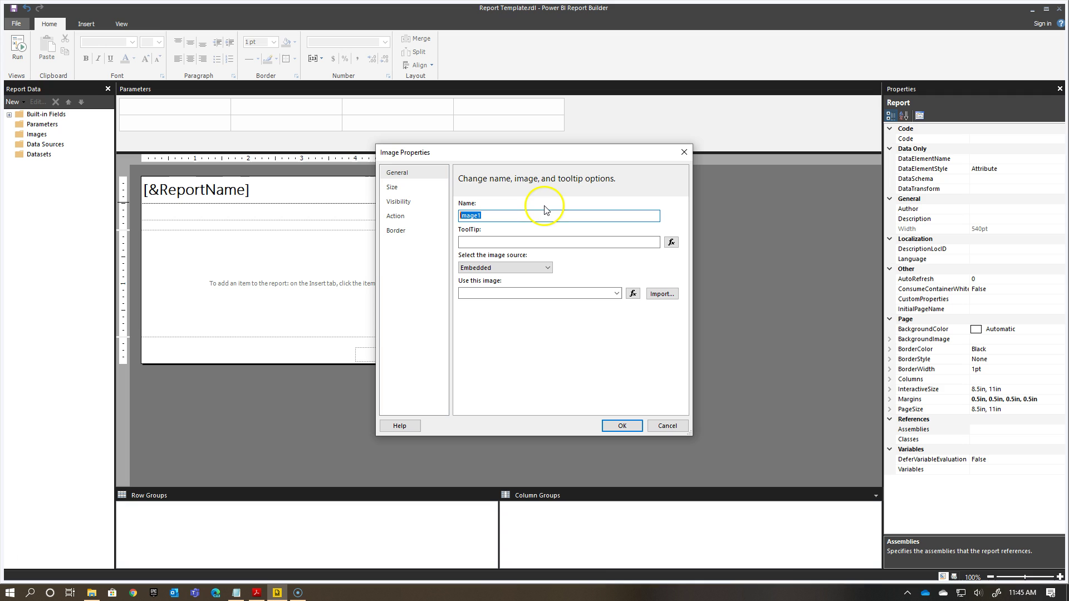
pyautogui.write('CompanyLogo')
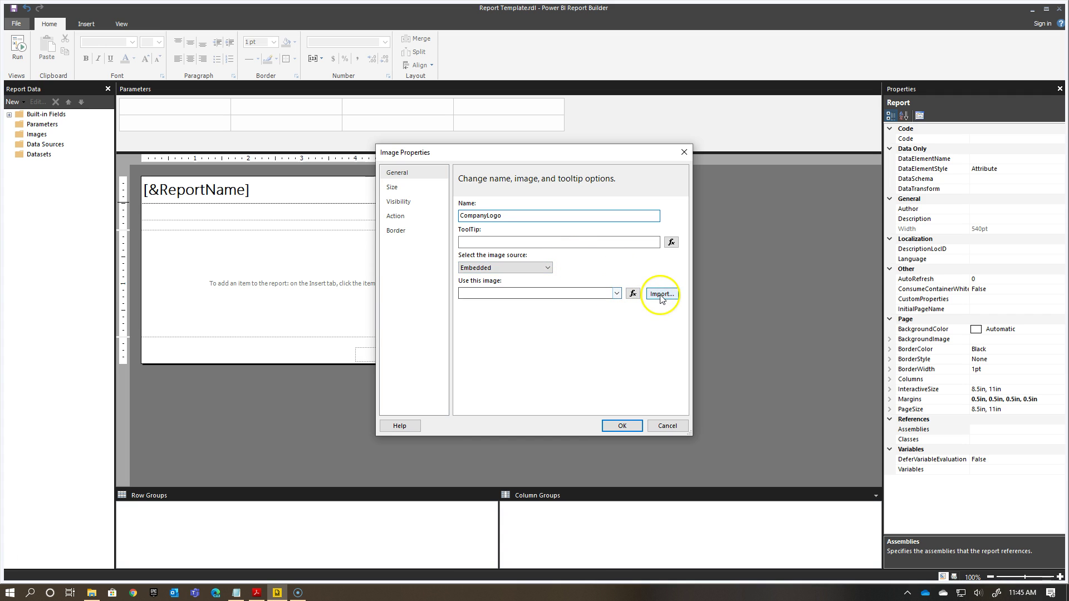
# Import the teddy-bear PNG from the Desktop as an embedded image source
pyautogui.click(505, 268)
pyautogui.click(501, 285)
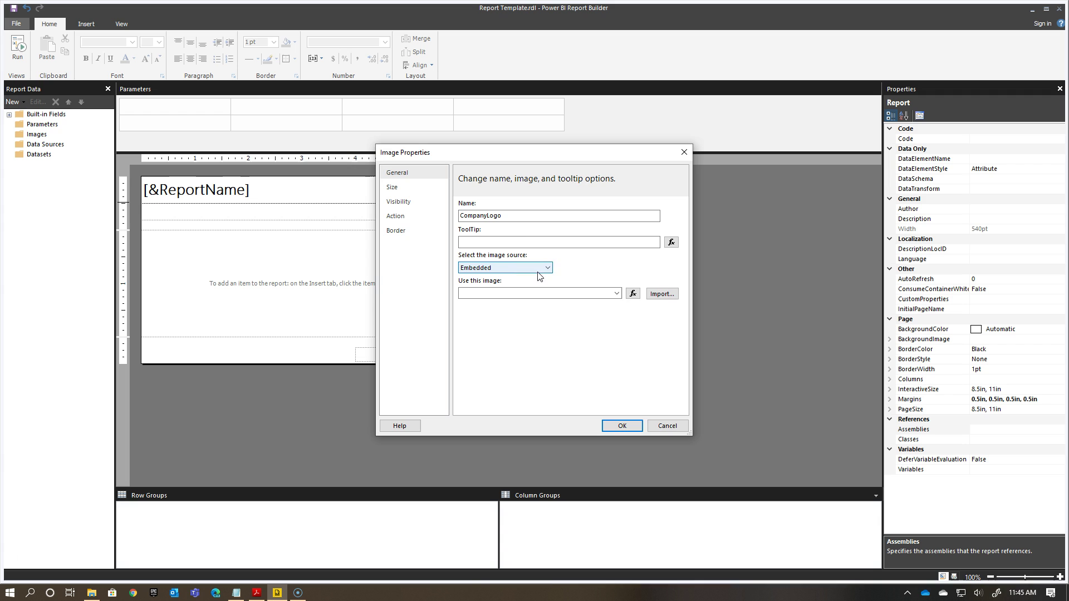
pyautogui.click(661, 293)
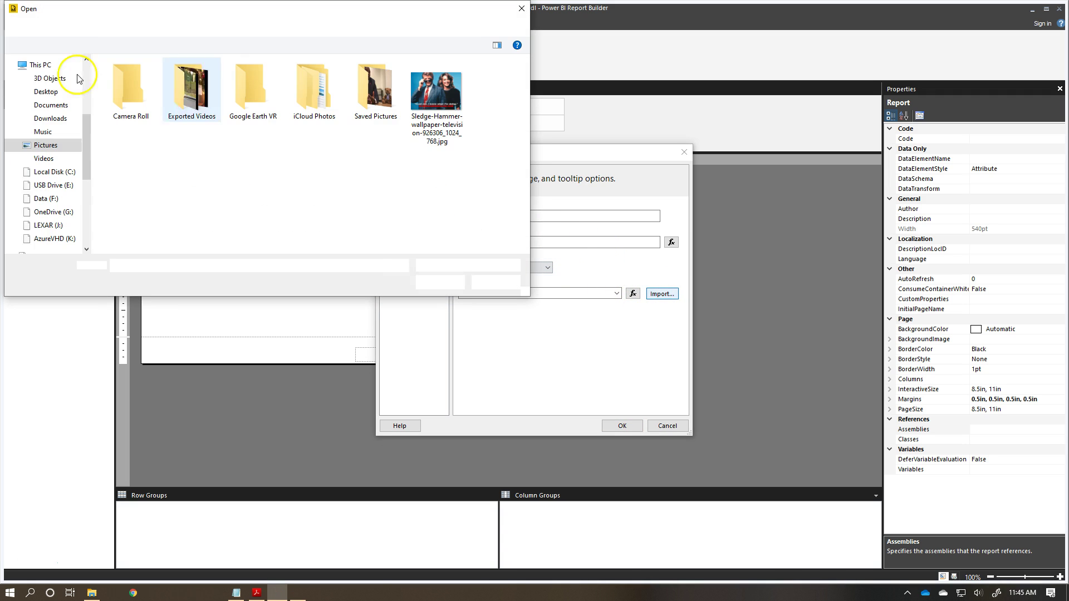
pyautogui.click(44, 91)
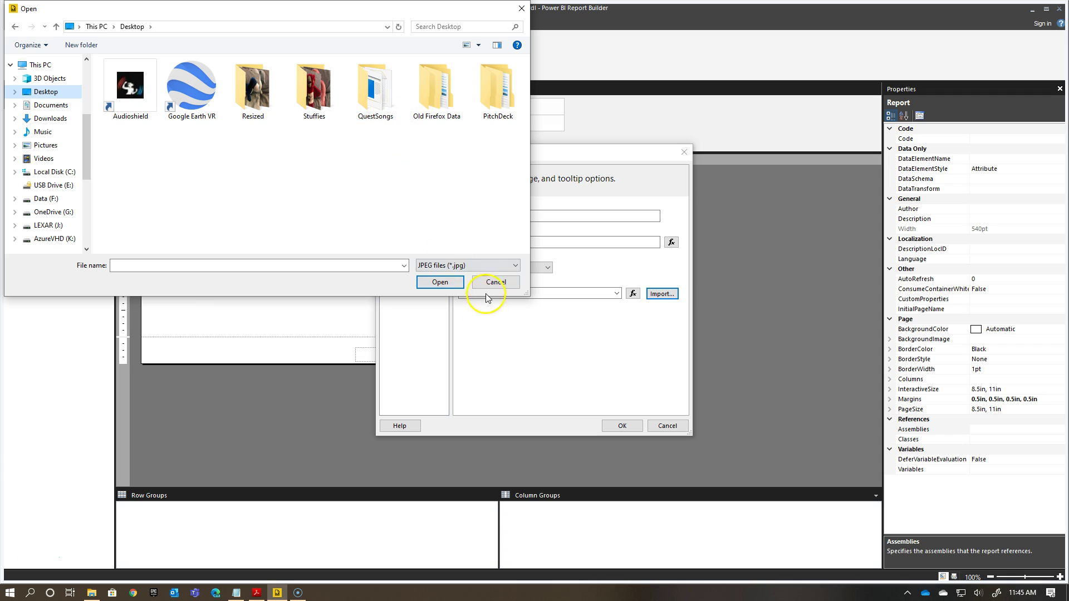
pyautogui.click(475, 265)
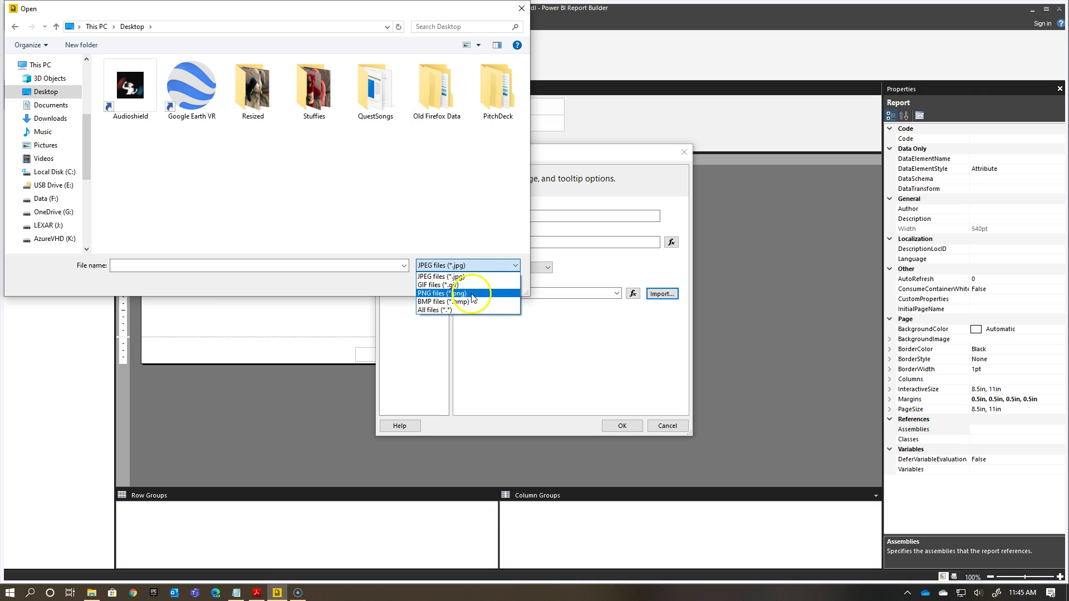
pyautogui.click(462, 293)
pyautogui.doubleClick(134, 94)
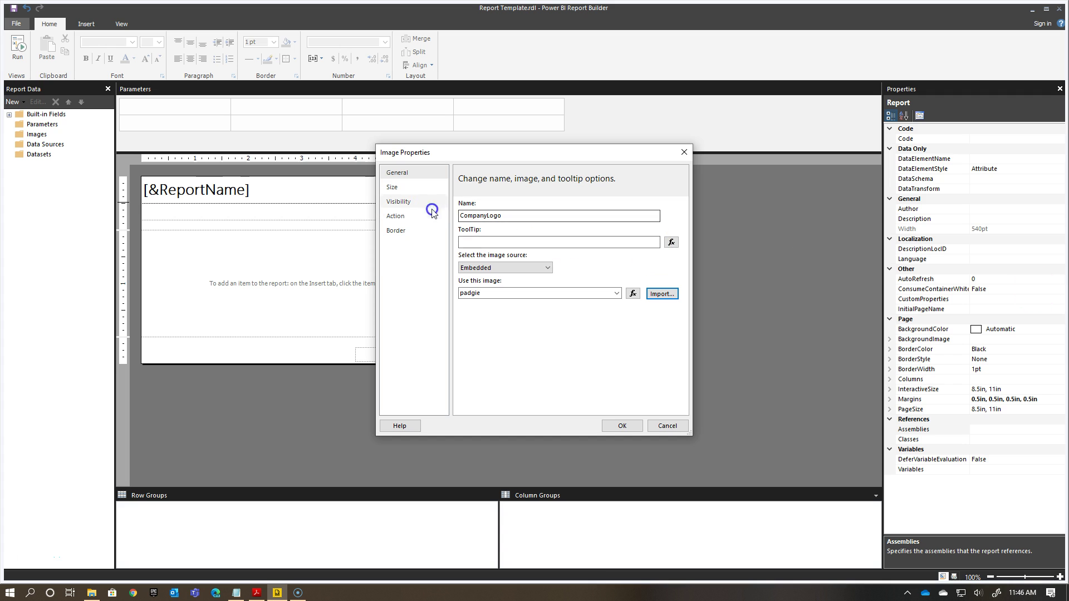
# Check the image's Fit proportional size setting and place the logo in the header
pyautogui.click(413, 190)
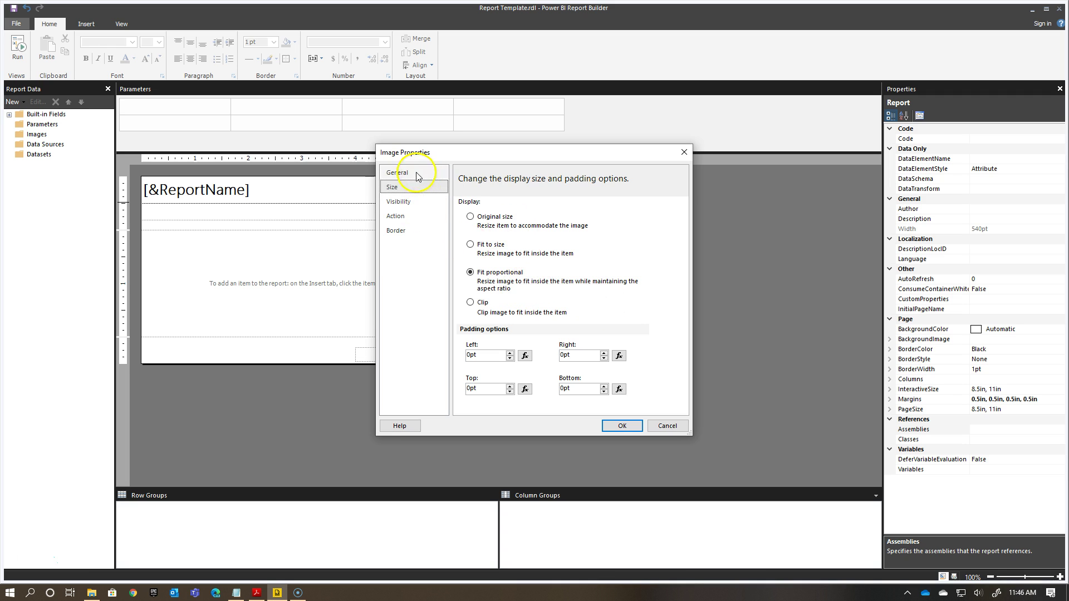
pyautogui.click(410, 172)
pyautogui.click(622, 426)
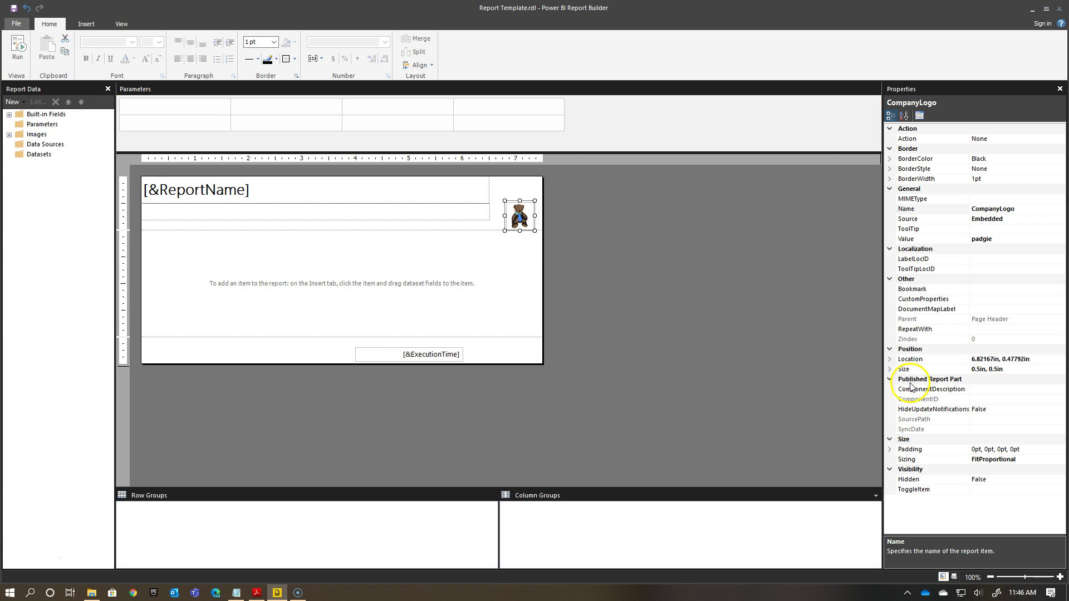
# Position the logo at Left 6.7in and Top 0in
pyautogui.click(889, 359)
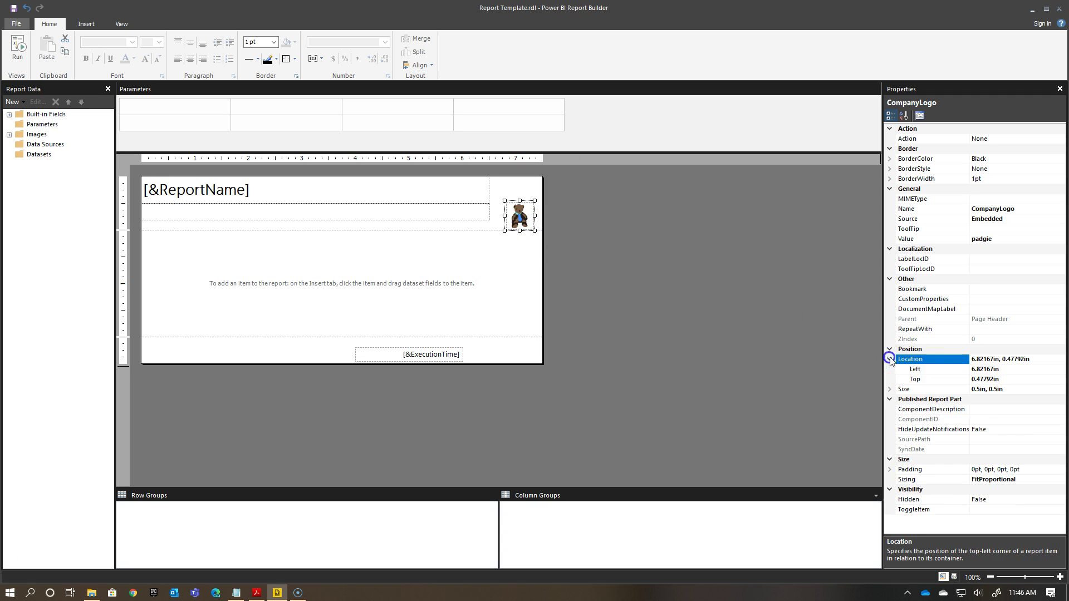
pyautogui.click(963, 369)
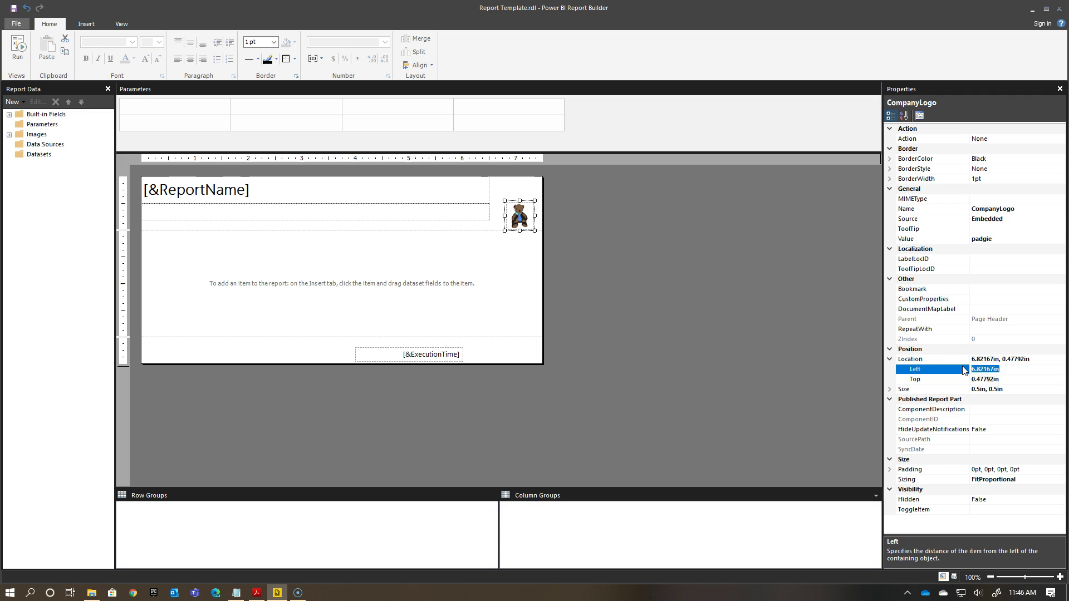
pyautogui.write('6.7')
pyautogui.press('Return')
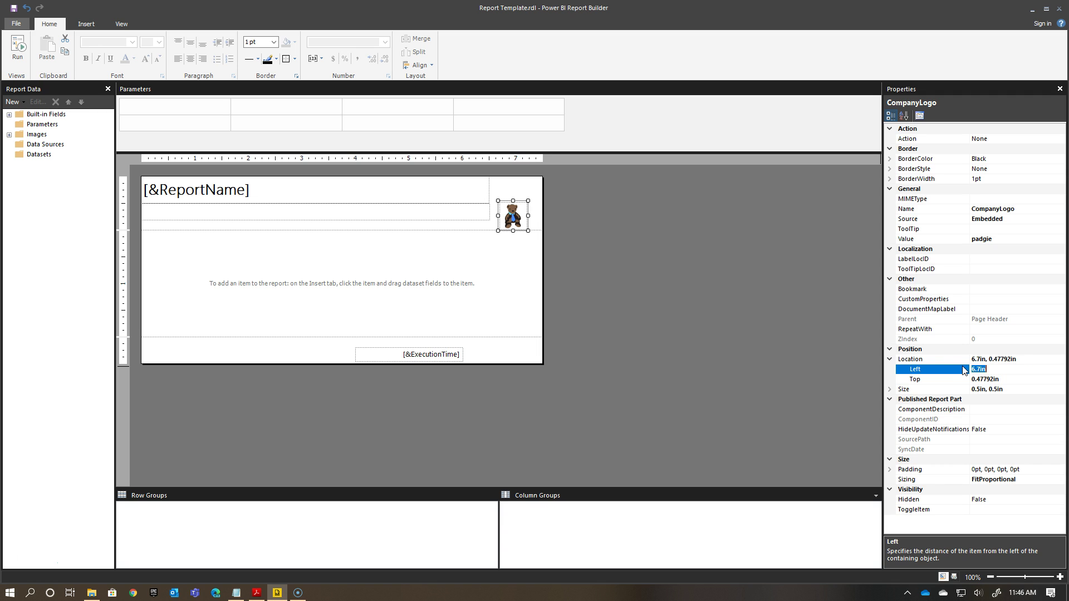
pyautogui.click(996, 380)
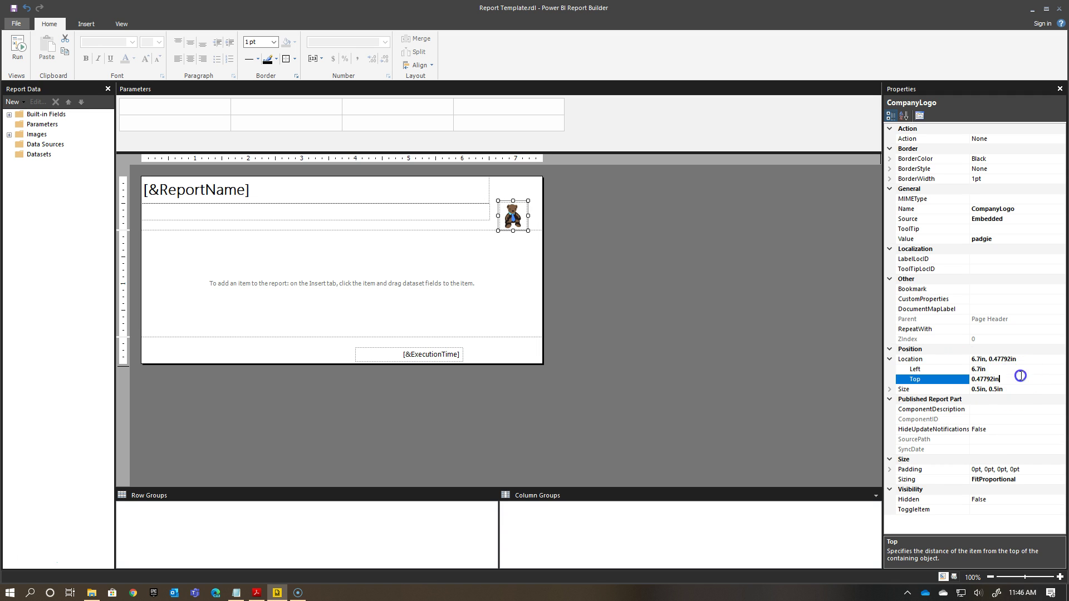
pyautogui.write('0')
pyautogui.press('Return')
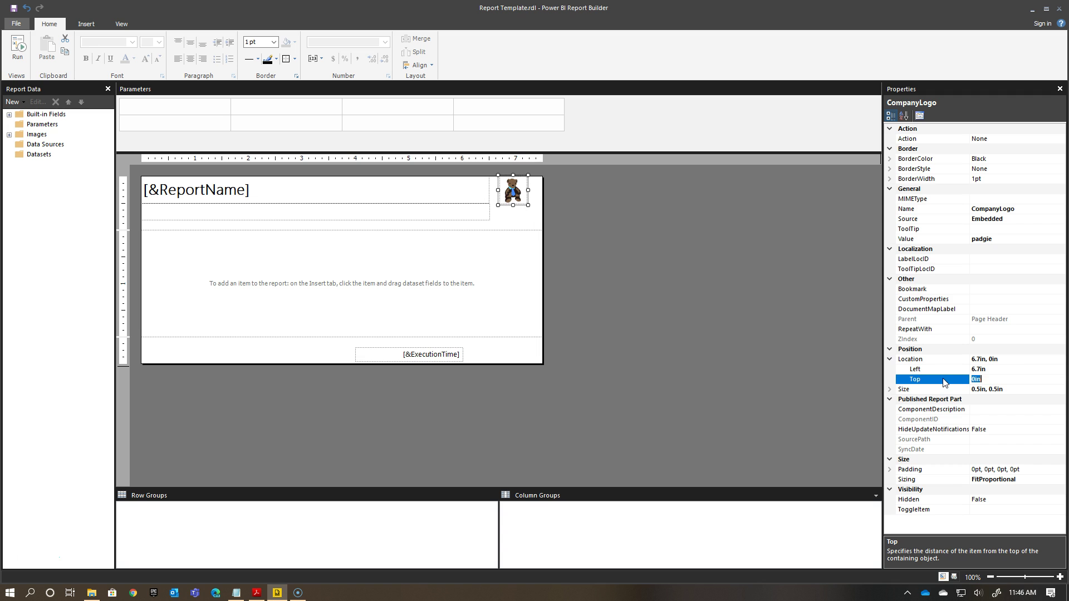
# Resize the logo to 0.8in wide by 0.8in tall
pyautogui.click(889, 389)
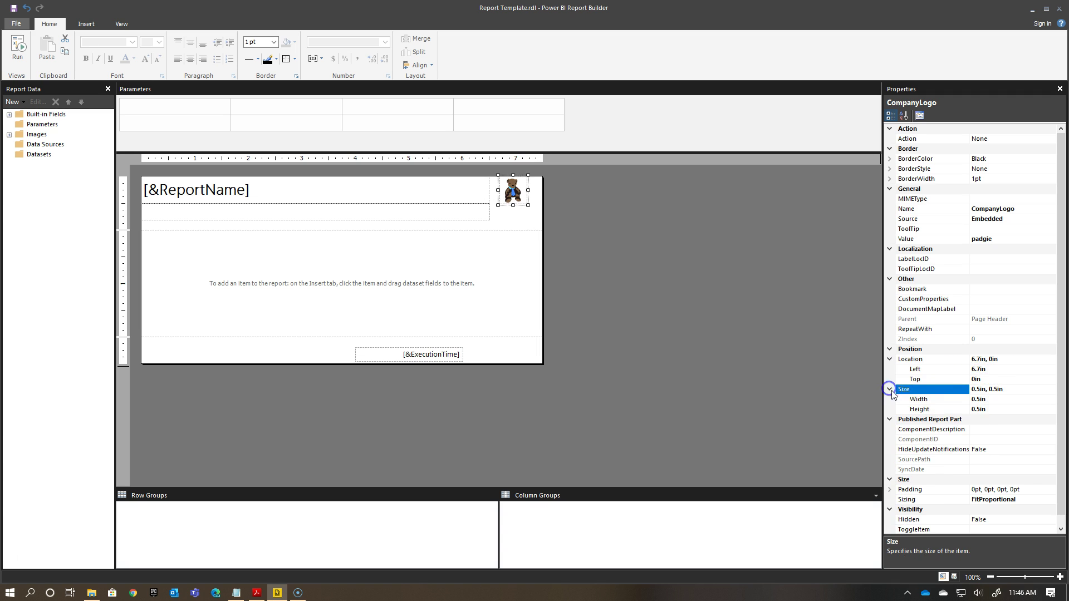
pyautogui.click(984, 399)
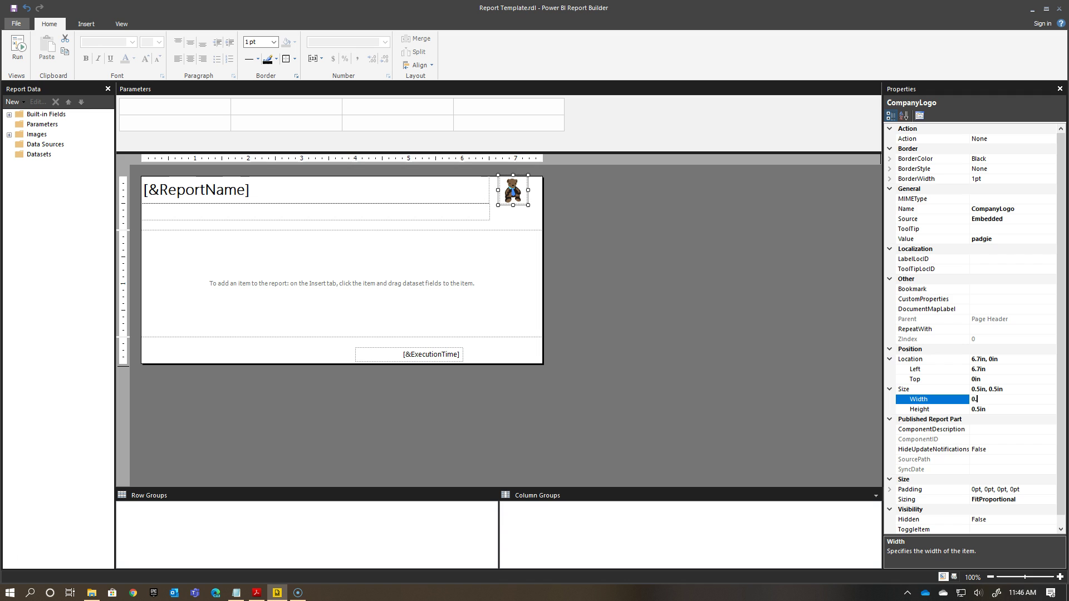
pyautogui.write('0.8')
pyautogui.click(946, 409)
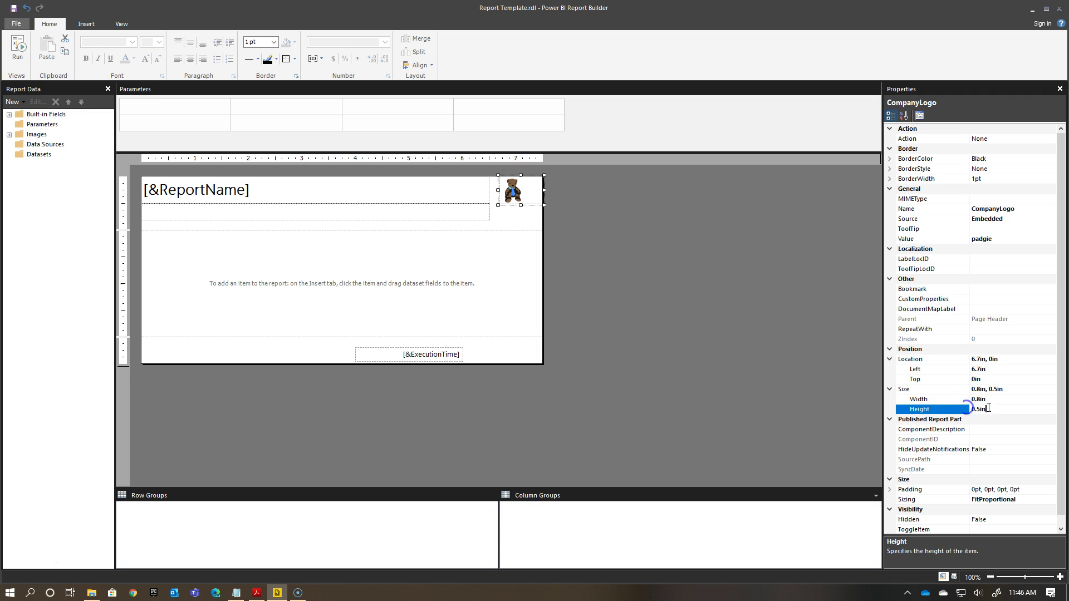
pyautogui.click(952, 409)
pyautogui.write('0.8')
pyautogui.press('Return')
pyautogui.click(608, 252)
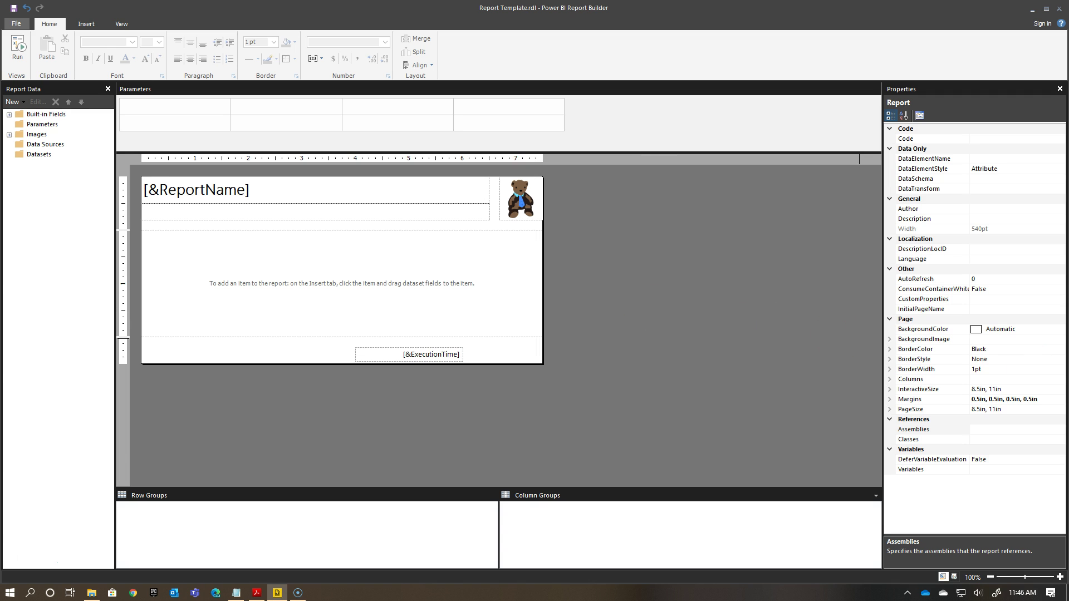
# Left-align the text in the footer's execution-time box
pyautogui.click(383, 356)
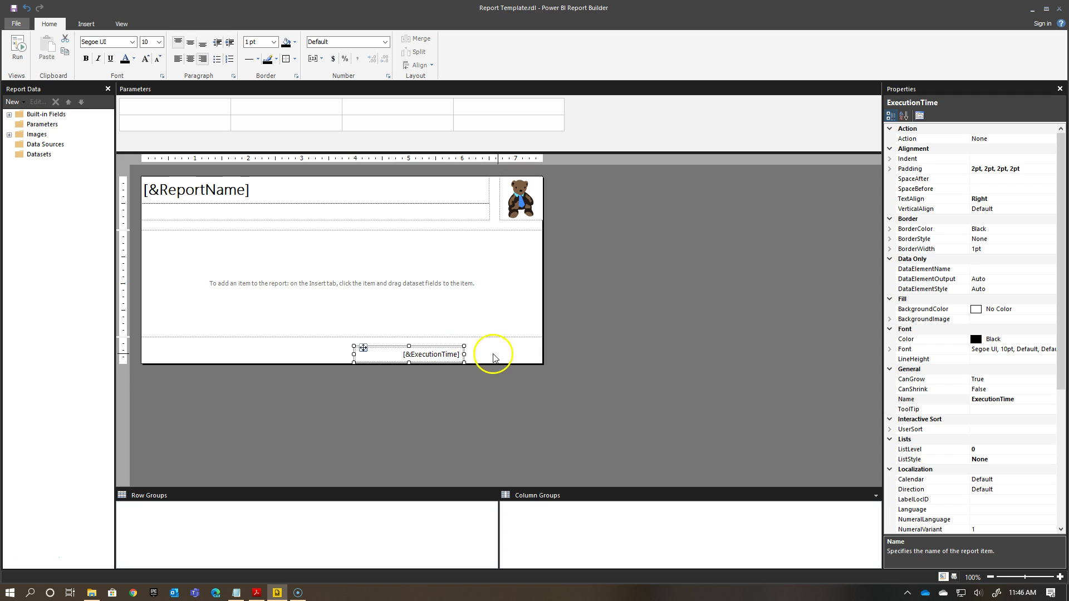
pyautogui.click(1005, 199)
pyautogui.click(1050, 202)
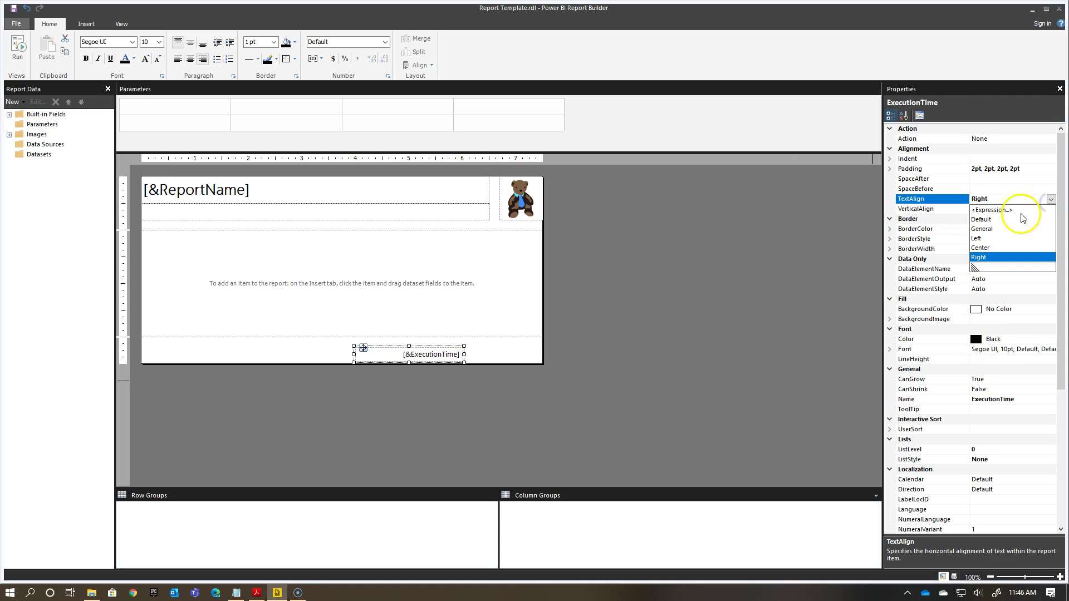
pyautogui.click(977, 228)
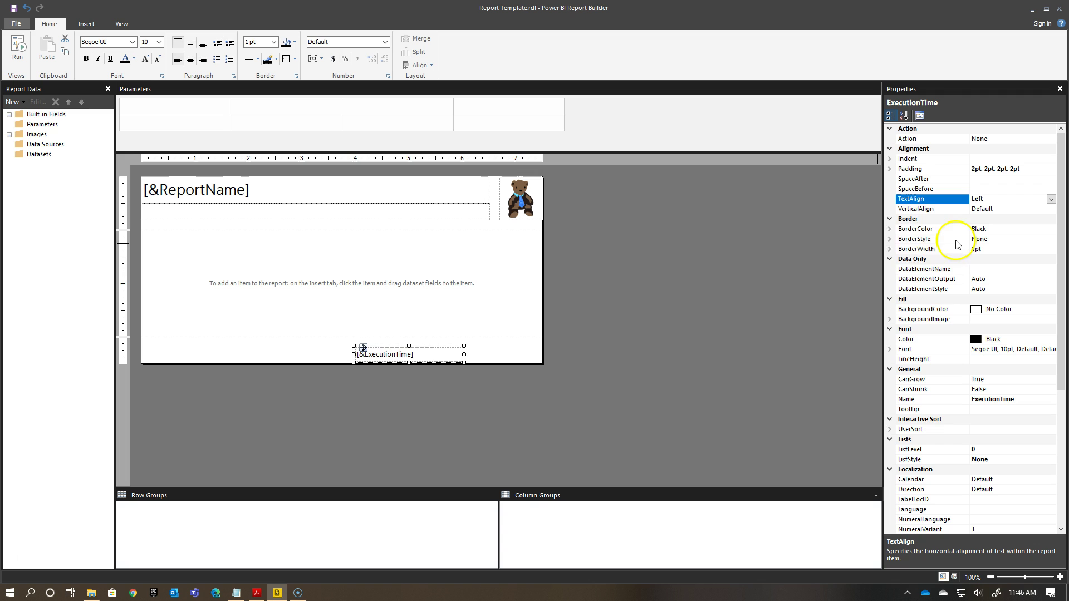
# Give the execution-time textbox a Solid top border
pyautogui.click(889, 239)
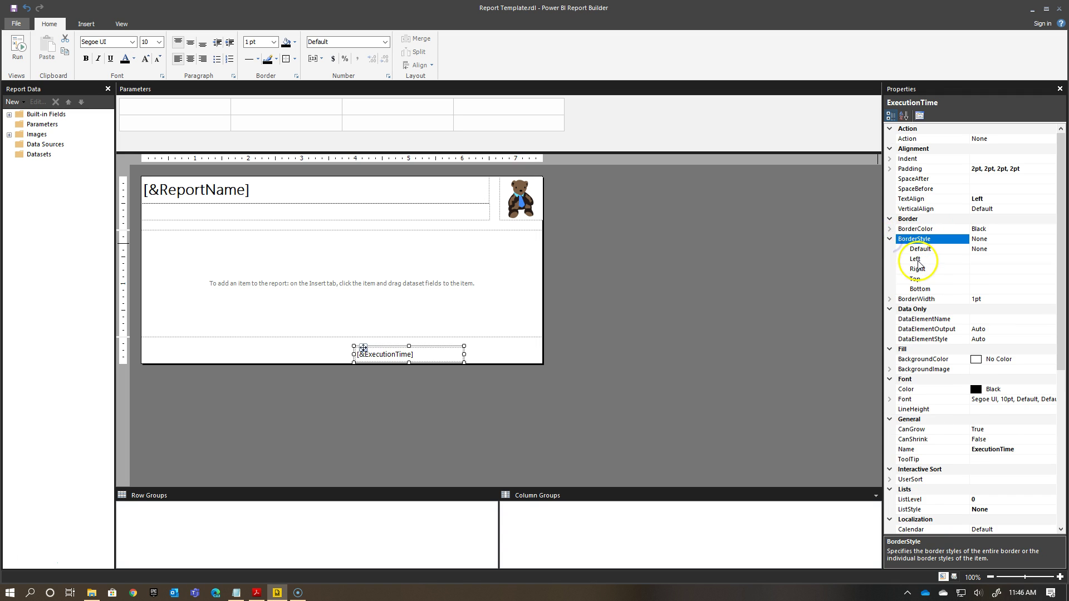
pyautogui.click(994, 278)
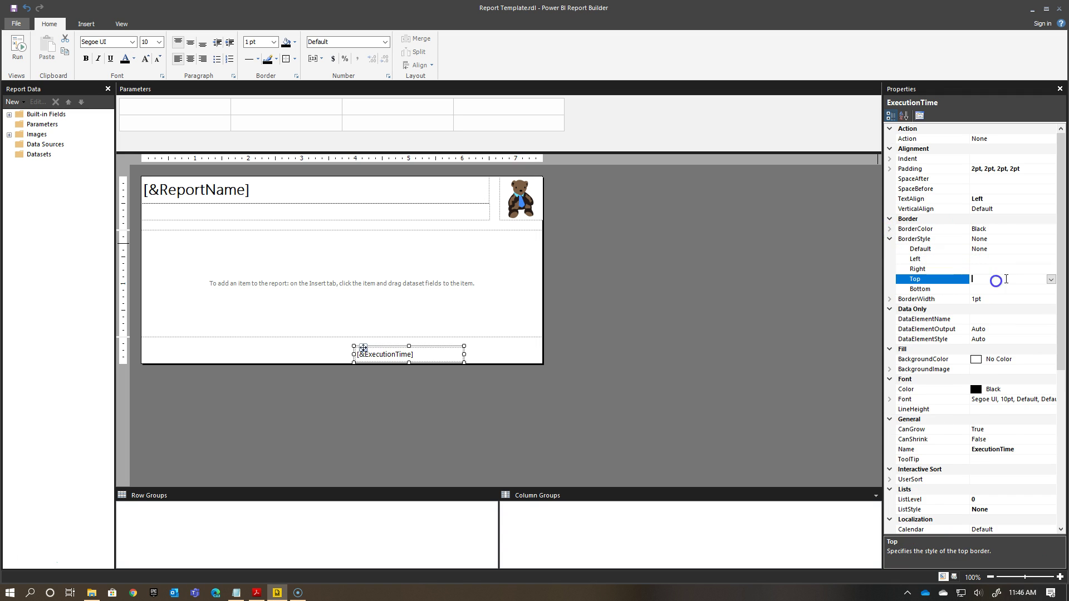
pyautogui.click(1050, 280)
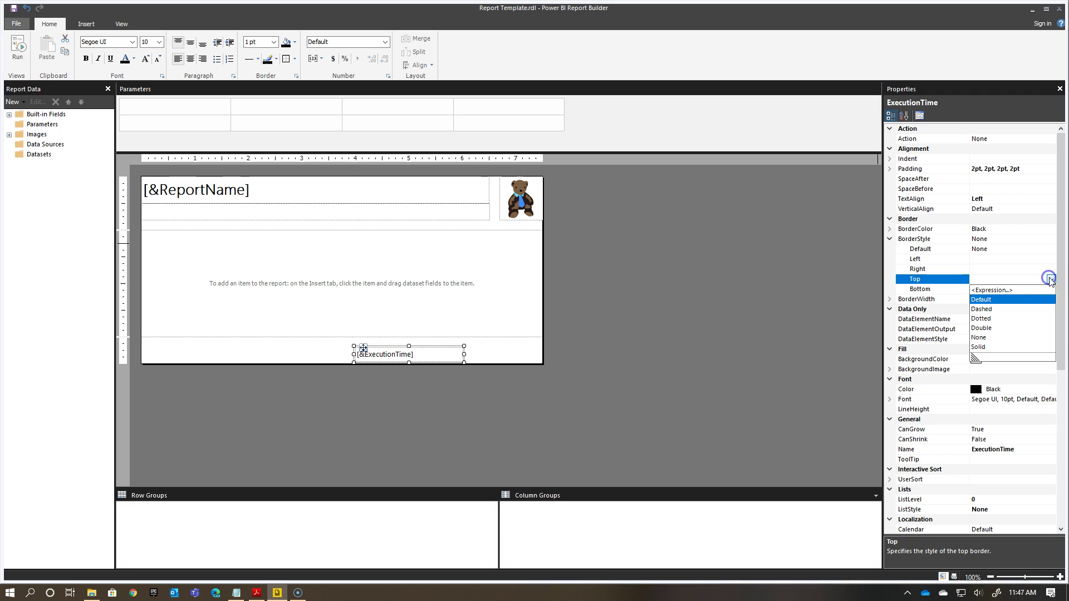
pyautogui.click(978, 349)
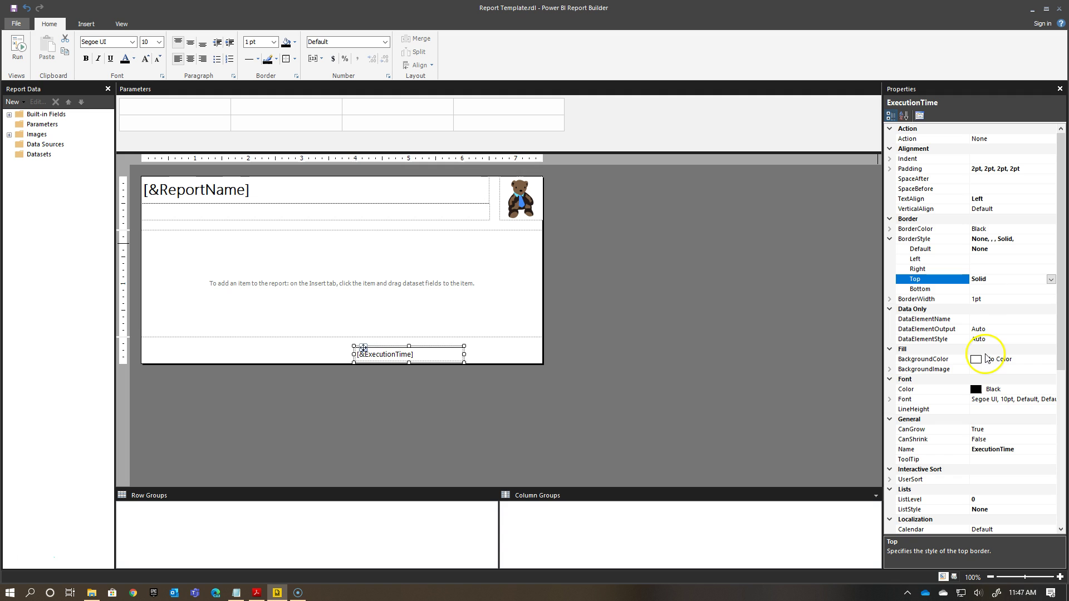
# Rename the textbox from ExecutionTime to Footer
pyautogui.click(1012, 450)
pyautogui.click(962, 452)
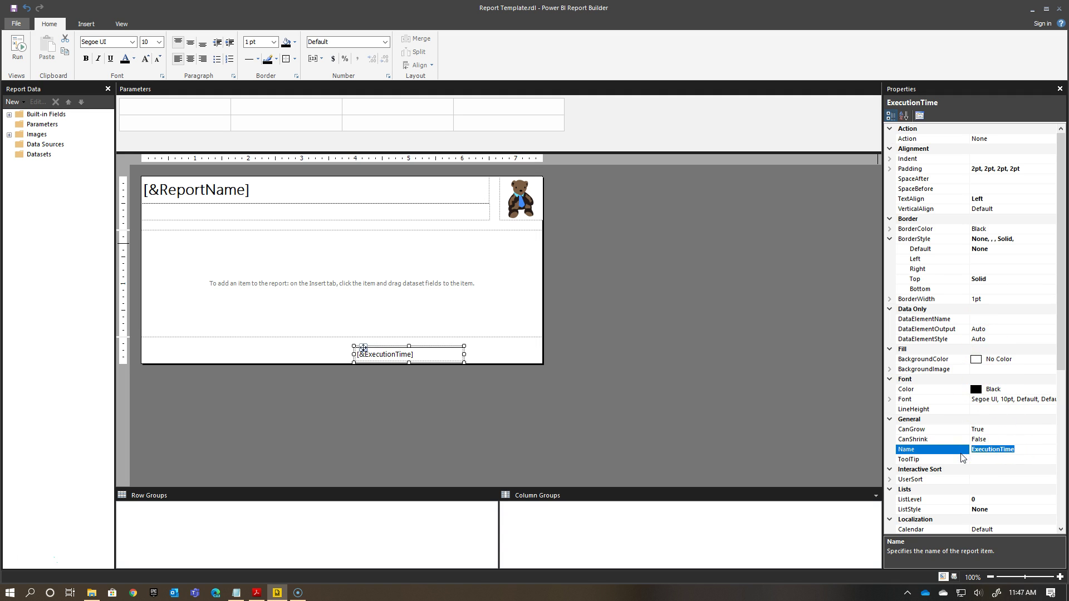
pyautogui.write('Footer')
pyautogui.press('Return')
# Move the Footer textbox to Left 0in, Top 0.1in
pyautogui.scroll(-8, 1022, 439)
pyautogui.scroll(-1, 1018, 462)
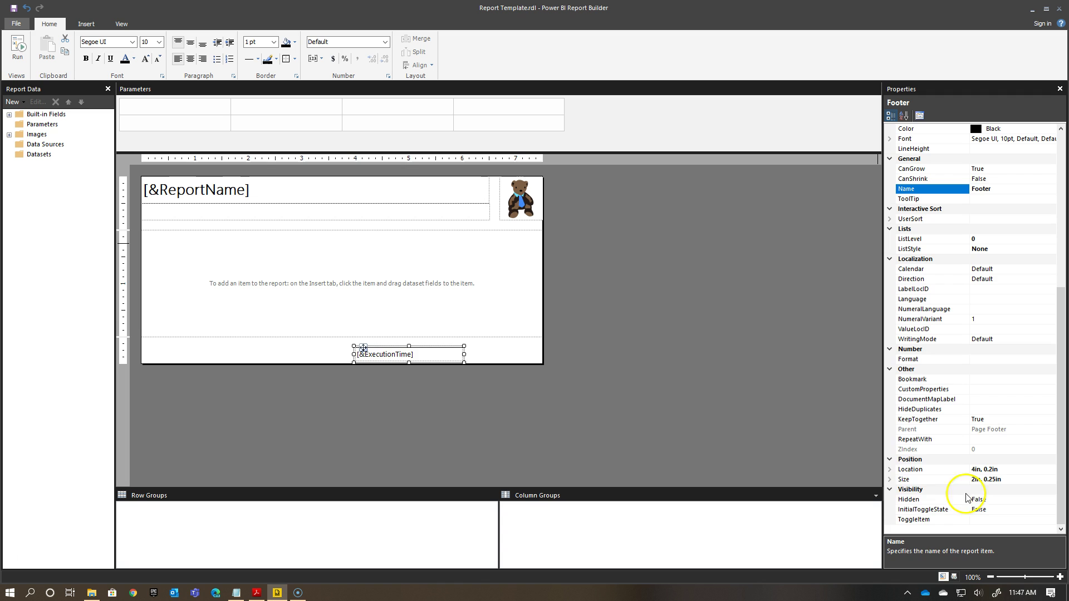
pyautogui.click(889, 469)
pyautogui.click(990, 479)
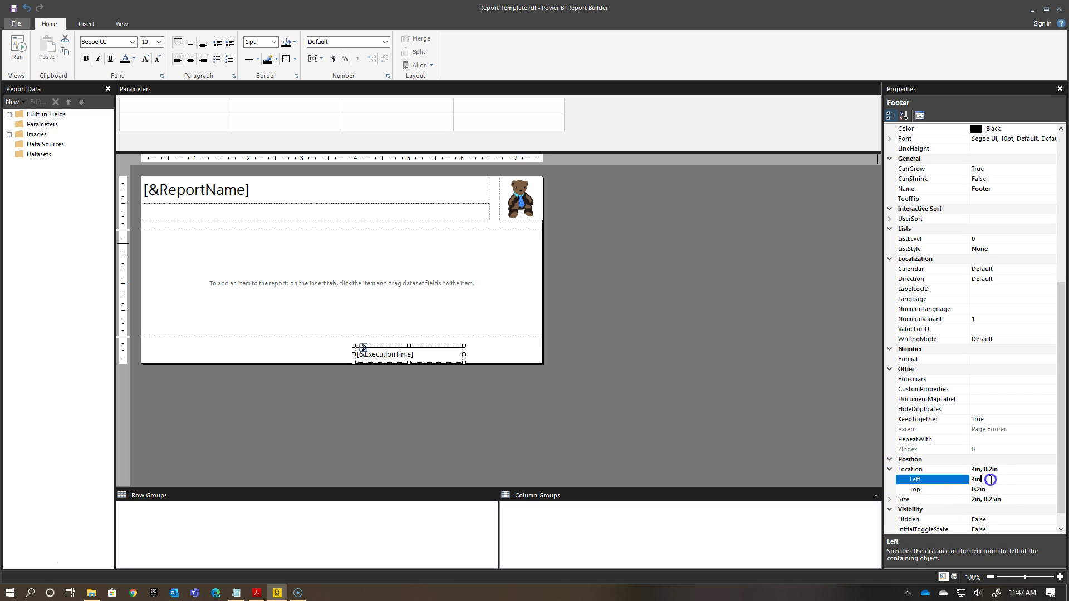
pyautogui.write('0')
pyautogui.press('Return')
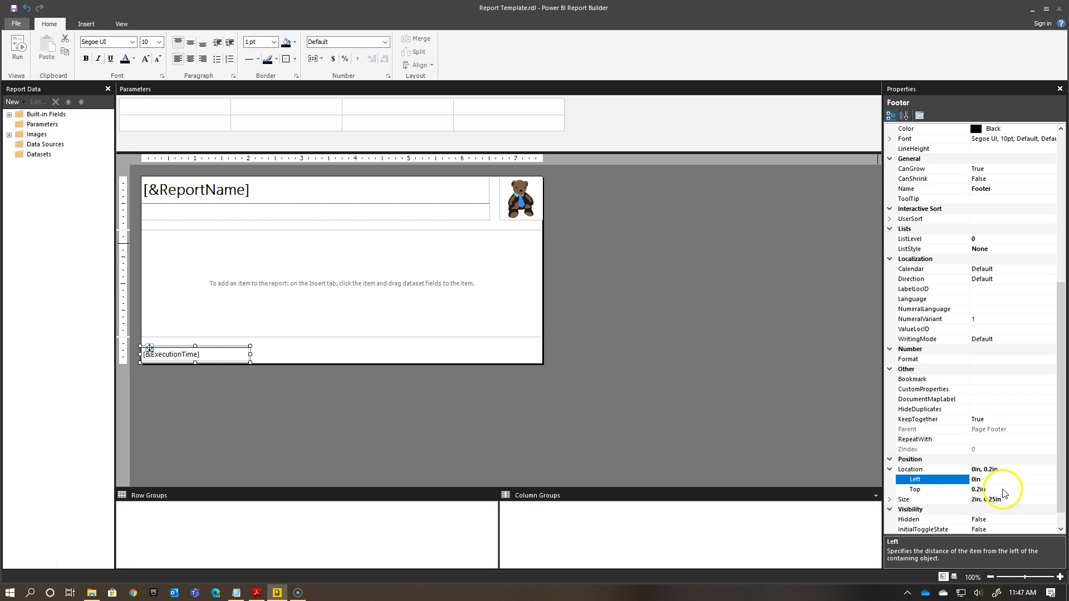
pyautogui.click(997, 489)
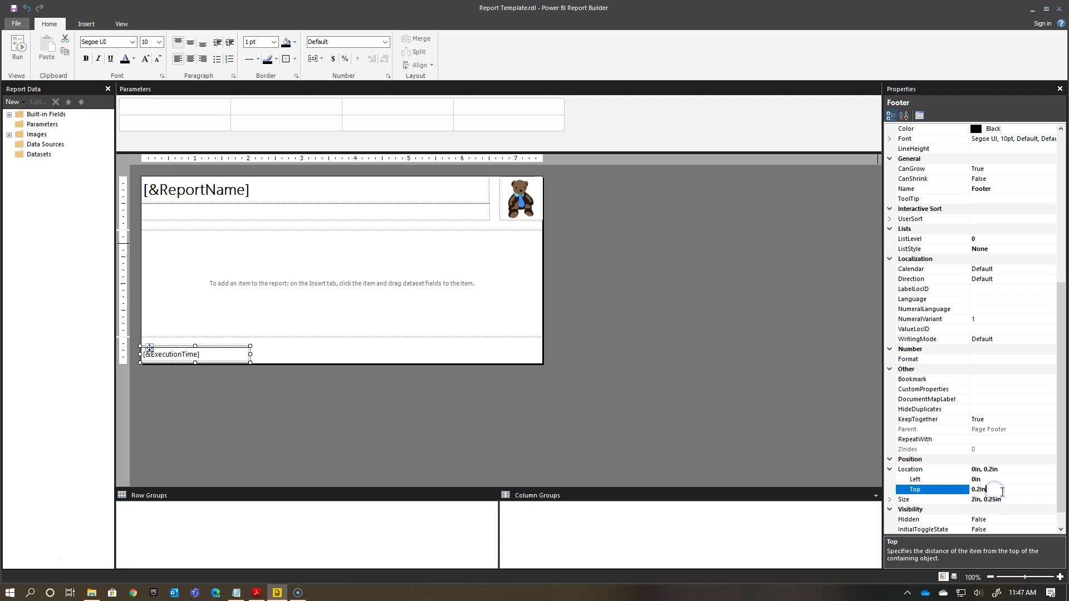
pyautogui.write('0.1')
pyautogui.press('Return')
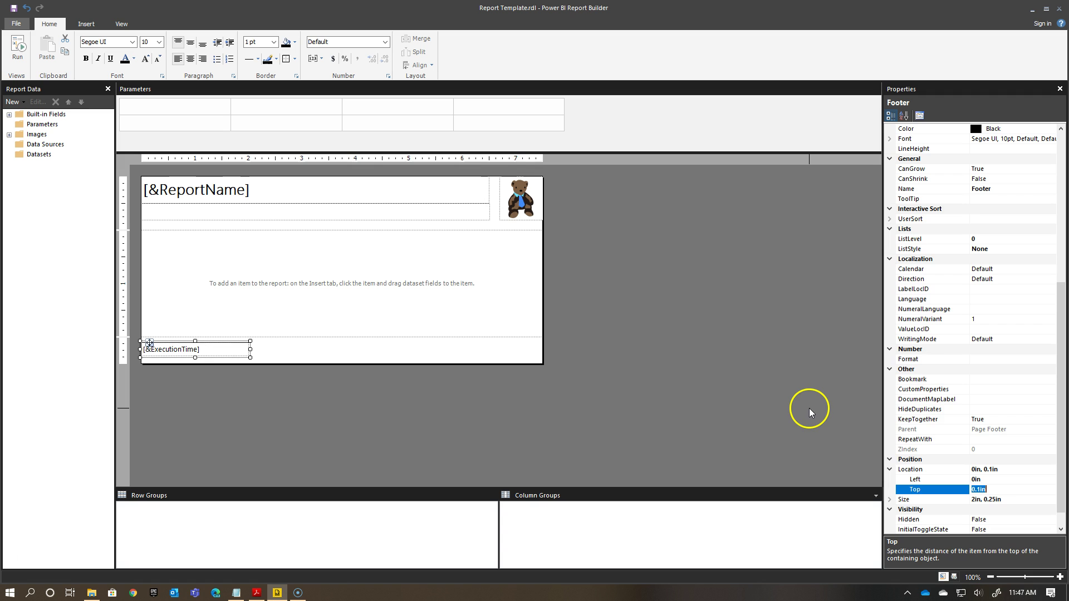
# Size the Footer textbox to 7.5in wide and 0.4in tall
pyautogui.scroll(-1, 919, 474)
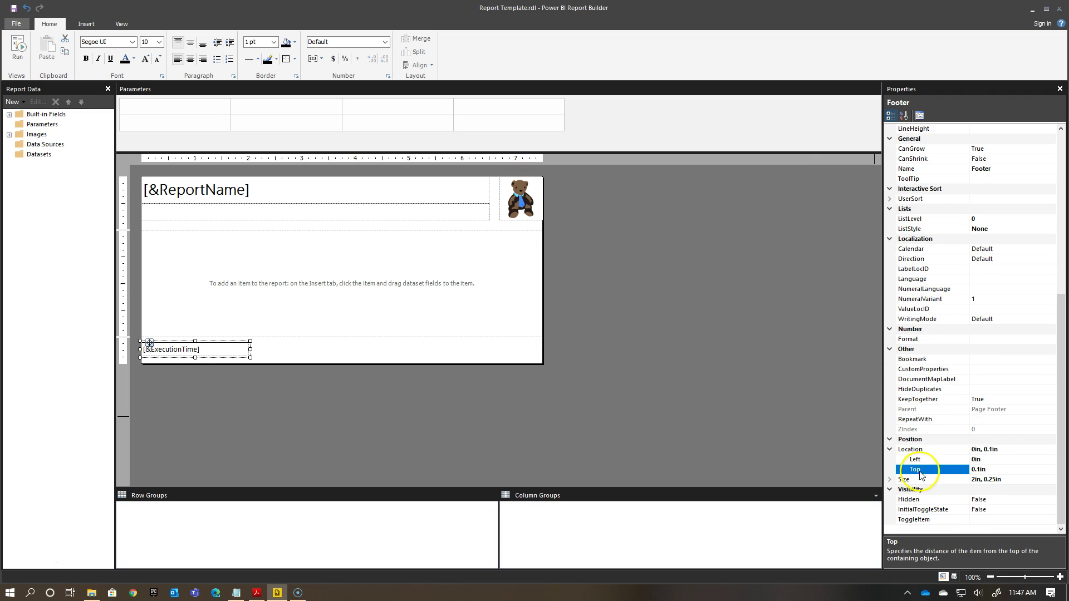
pyautogui.click(889, 479)
pyautogui.click(990, 488)
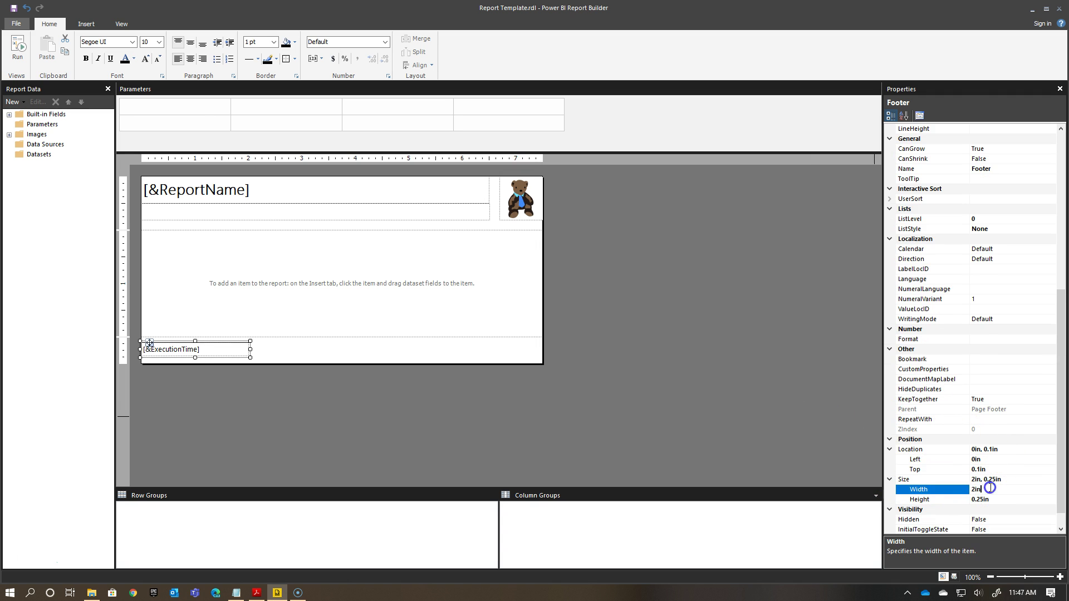
pyautogui.write('7.5')
pyautogui.press('Return')
pyautogui.click(1007, 499)
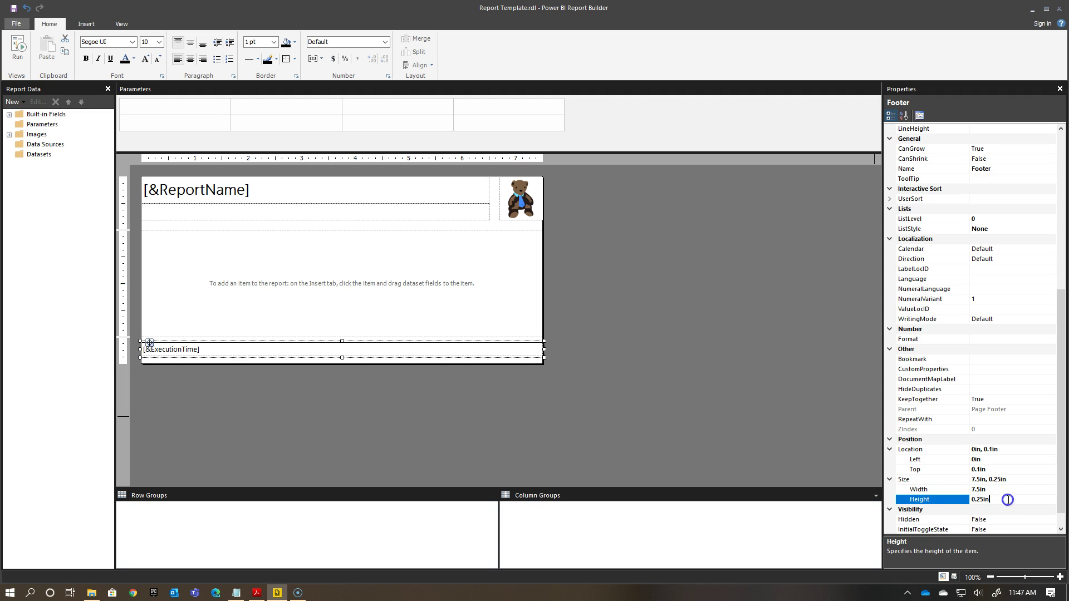
pyautogui.moveTo(1007, 499); pyautogui.dragTo(959, 500)
pyautogui.write('0.4')
pyautogui.press('Return')
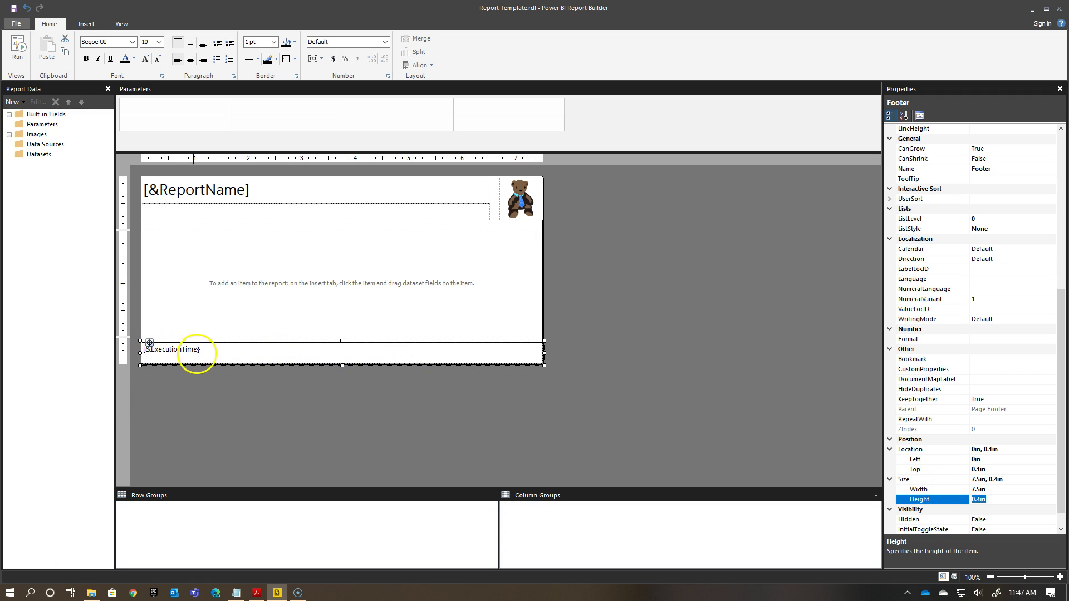
pyautogui.click(210, 374)
pyautogui.click(167, 349)
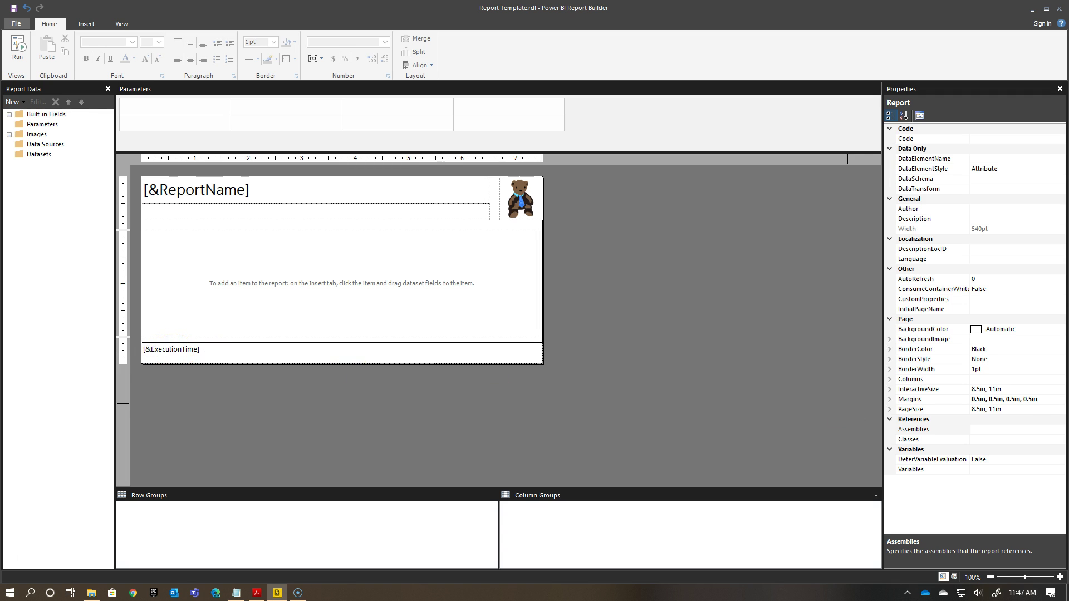
# Replace the footer placeholder's expression with the Notepad one showing generation time (UTC) and Page X of Y
pyautogui.click(811, 416)
pyautogui.hotkey('alt', 'Tab')
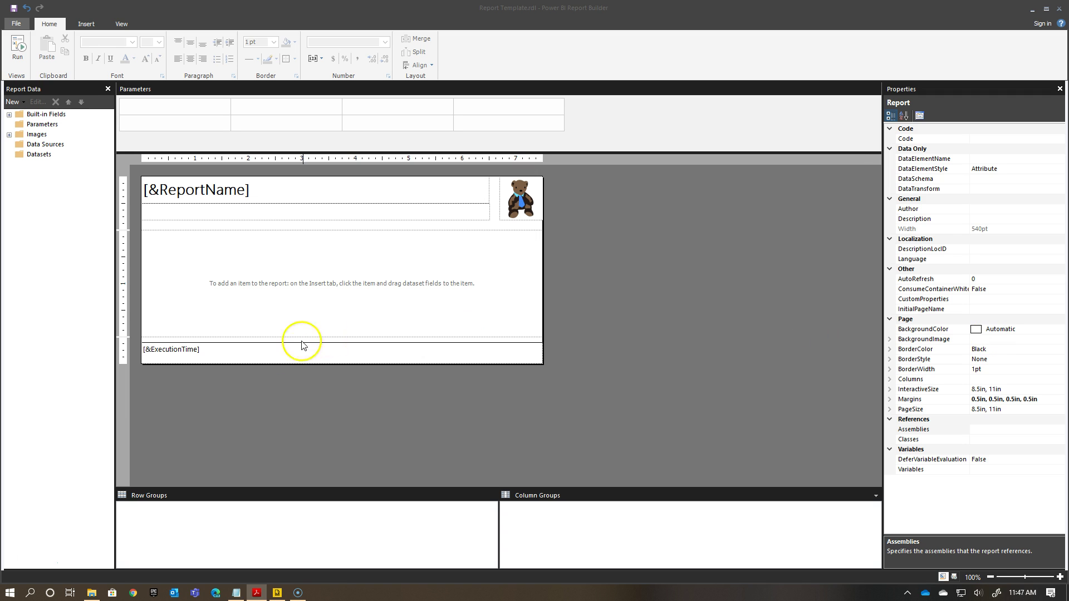
pyautogui.doubleClick(188, 349)
pyautogui.doubleClick(188, 349)
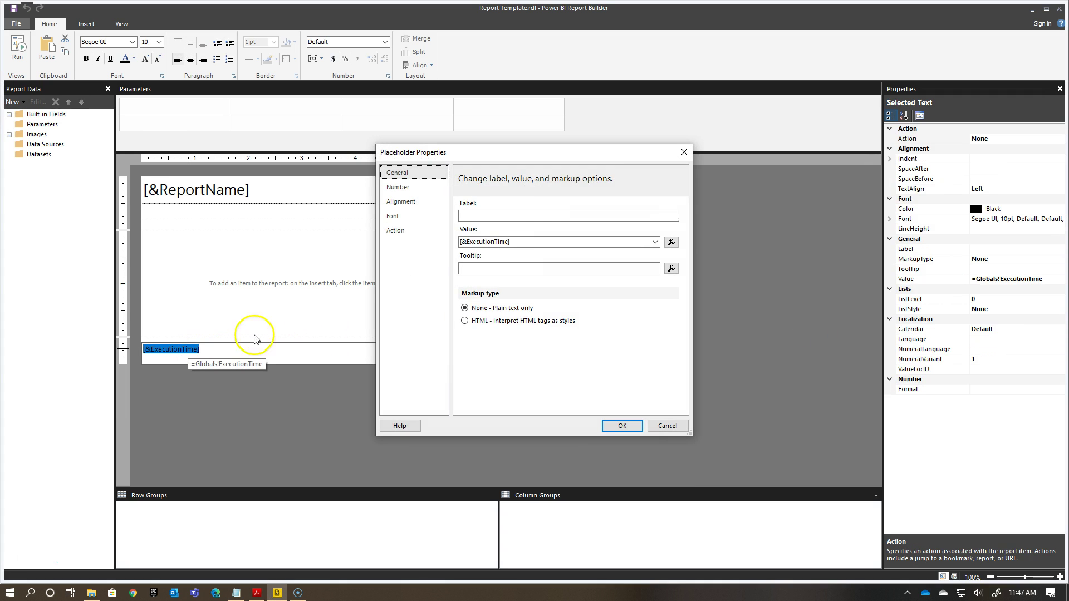
pyautogui.click(671, 241)
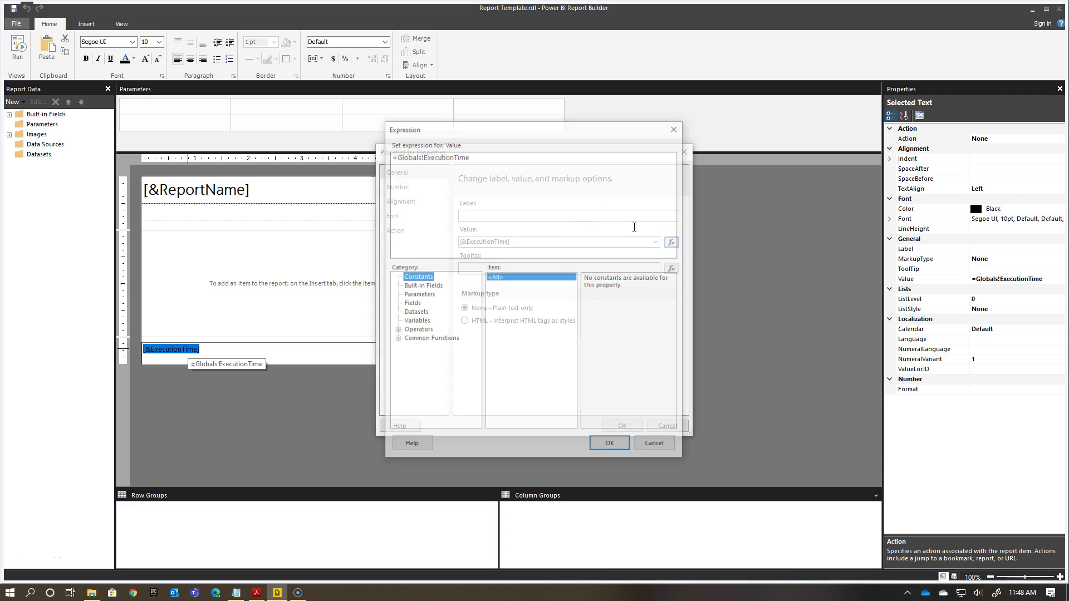
pyautogui.moveTo(477, 158); pyautogui.dragTo(360, 156)
pyautogui.write('="Generated at " & Format(Globals!ExecutionTime, "MM/dd/yyyy HH:mm:ss") & " UTC" & vbCrLf & "Page " & Globals!PageNumber & " of " & Globals!TotalPages')
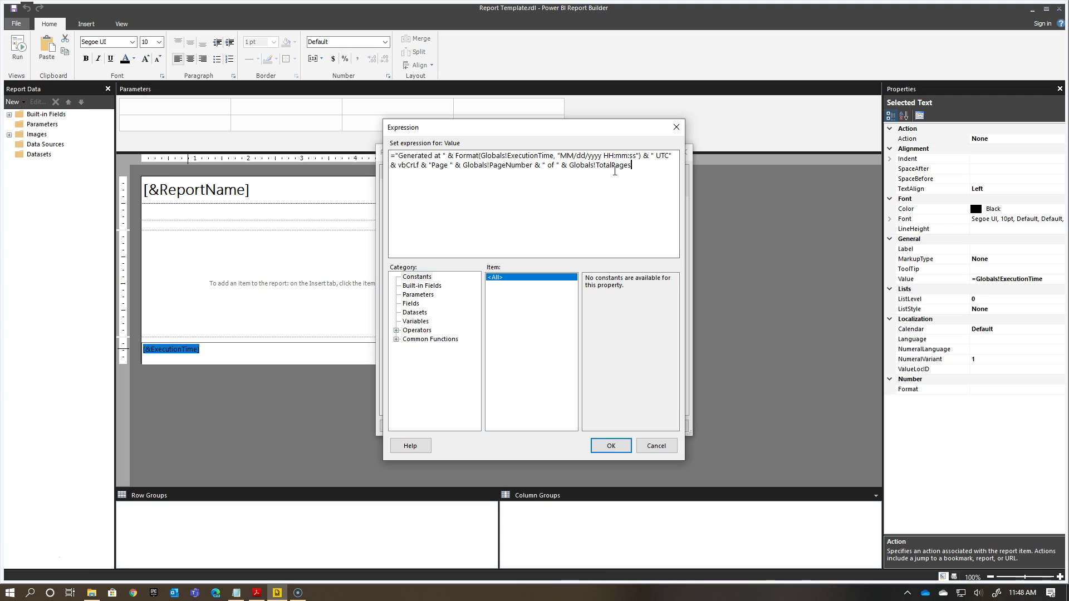
pyautogui.click(611, 445)
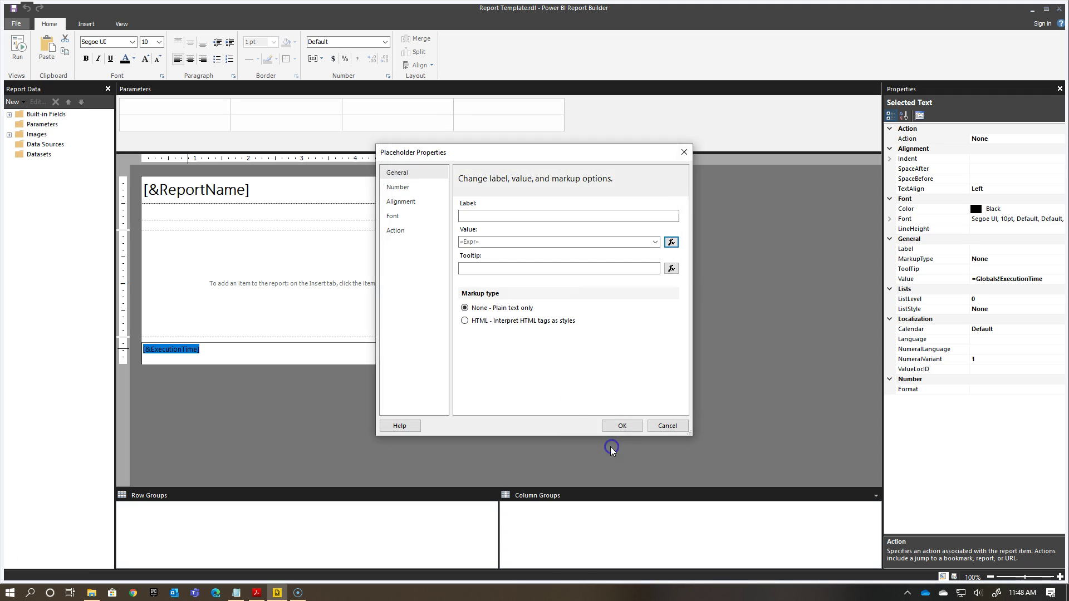
pyautogui.click(615, 426)
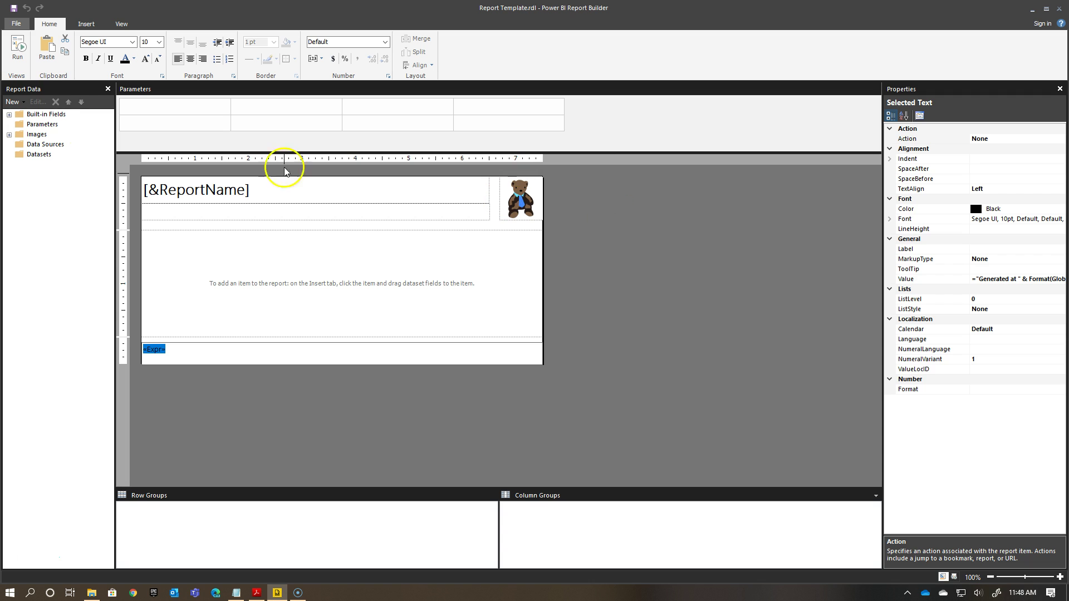
# Run the report and switch the preview to Print Layout
pyautogui.click(17, 47)
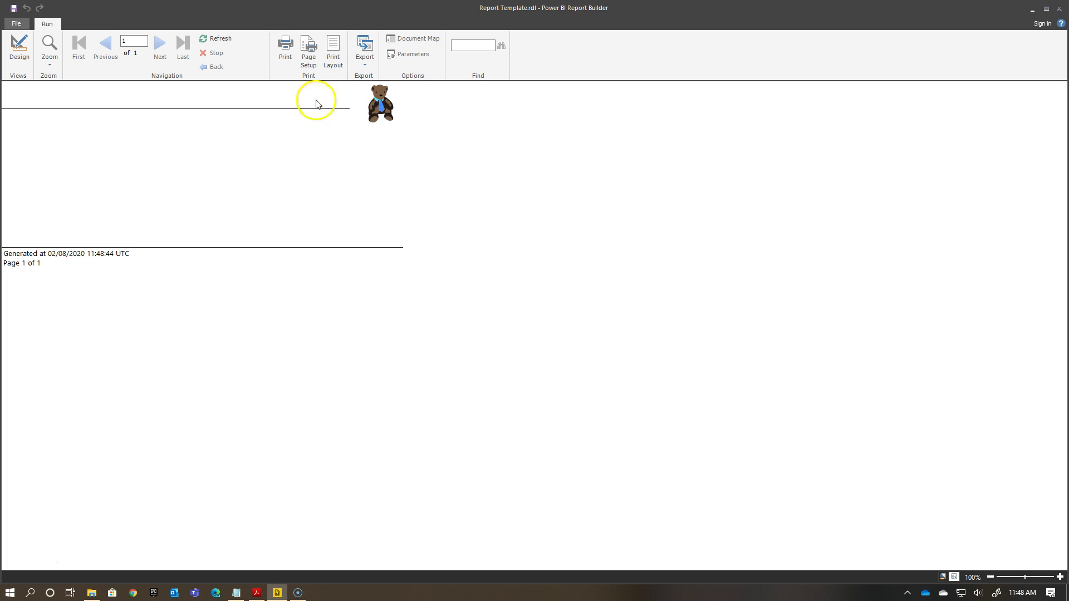
pyautogui.click(338, 60)
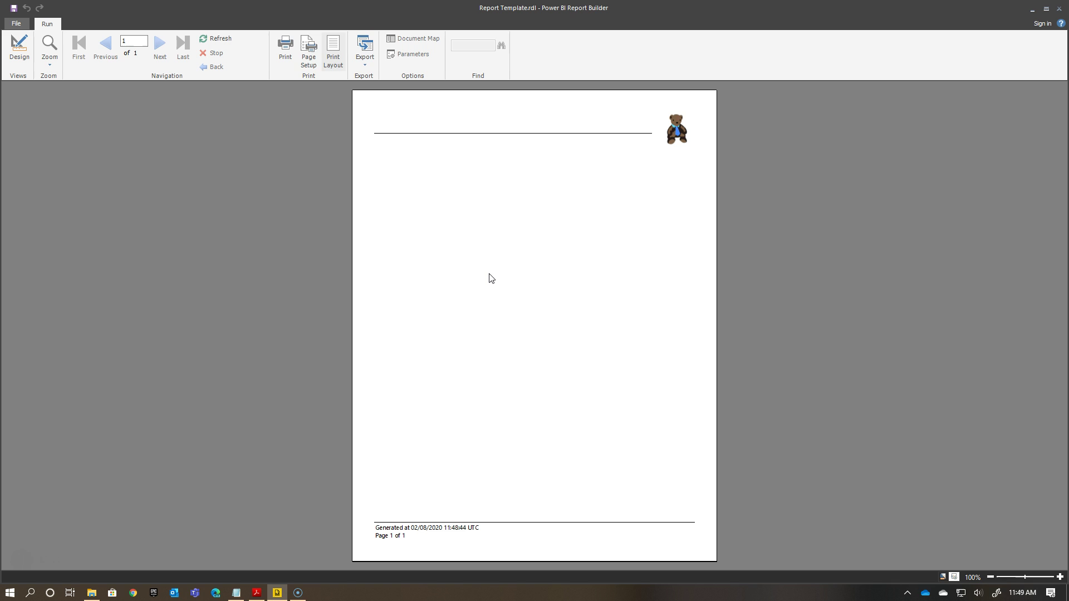
pyautogui.click(330, 49)
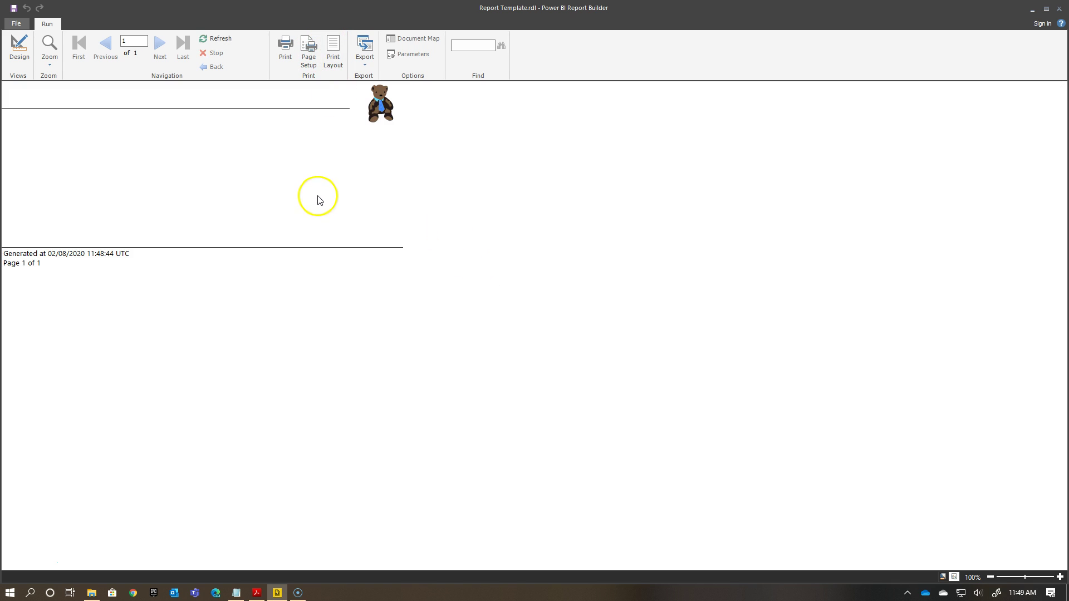
pyautogui.click(327, 69)
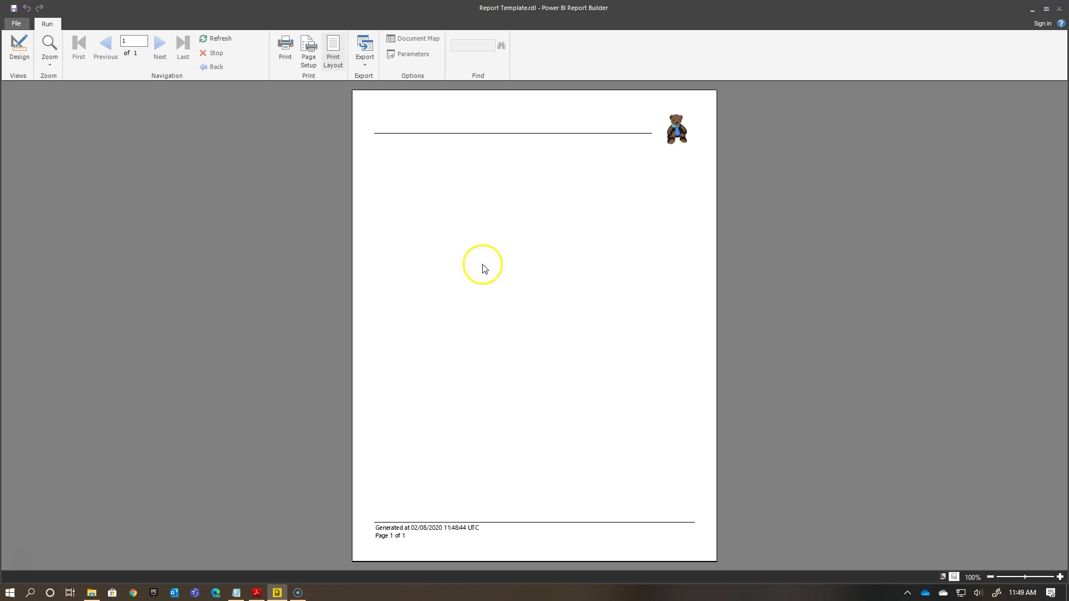